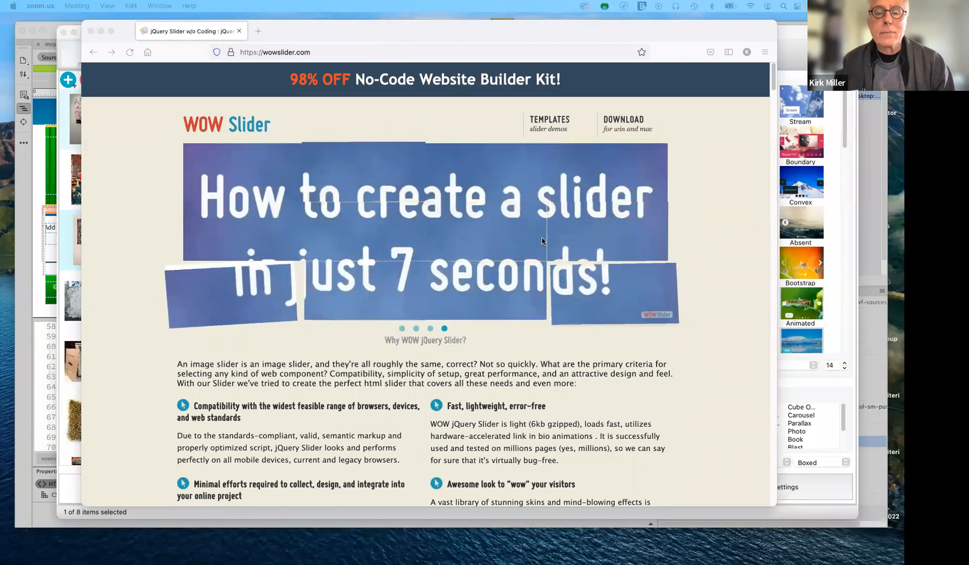
Review the feature overview on the WOW Slider homepage and move the browser window out of the way.
scroll(542, 239, down, 15)
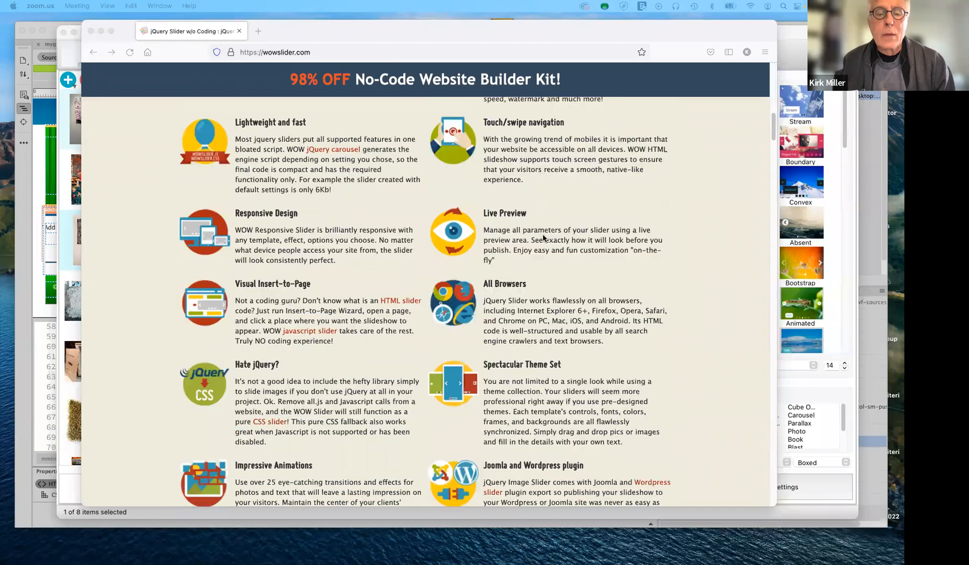
scroll(543, 239, down, 8)
scroll(544, 237, up, 12)
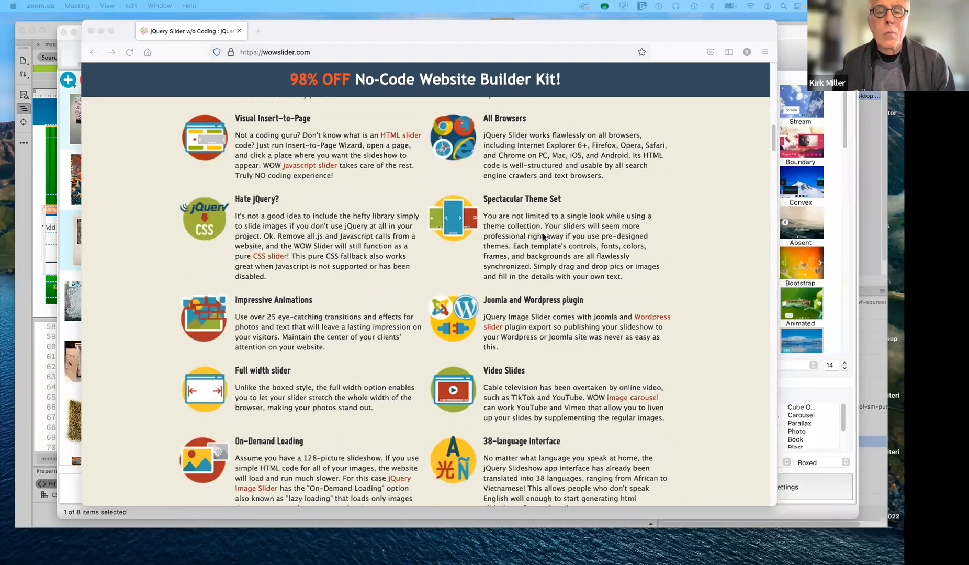
scroll(544, 237, up, 7)
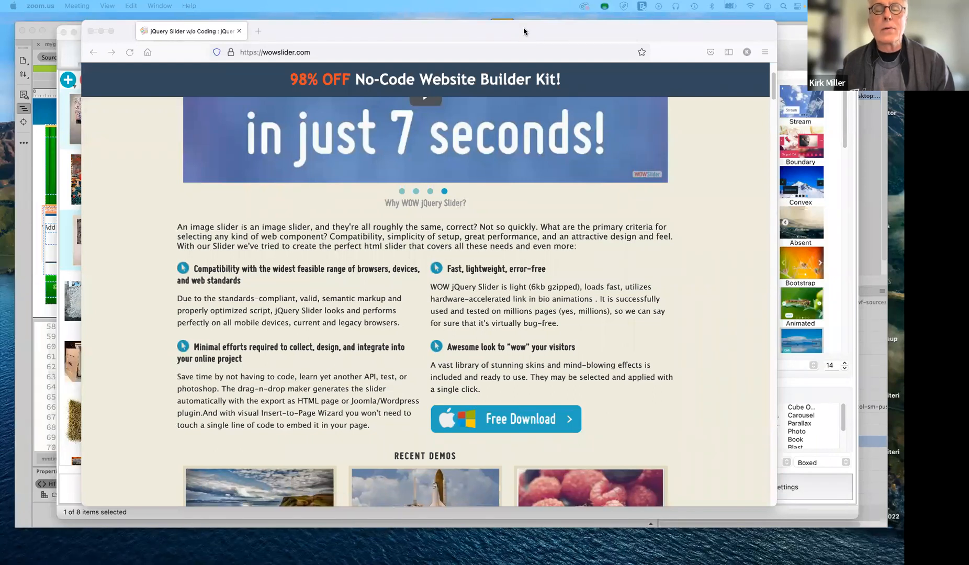
drag(525, 31, 525, 0)
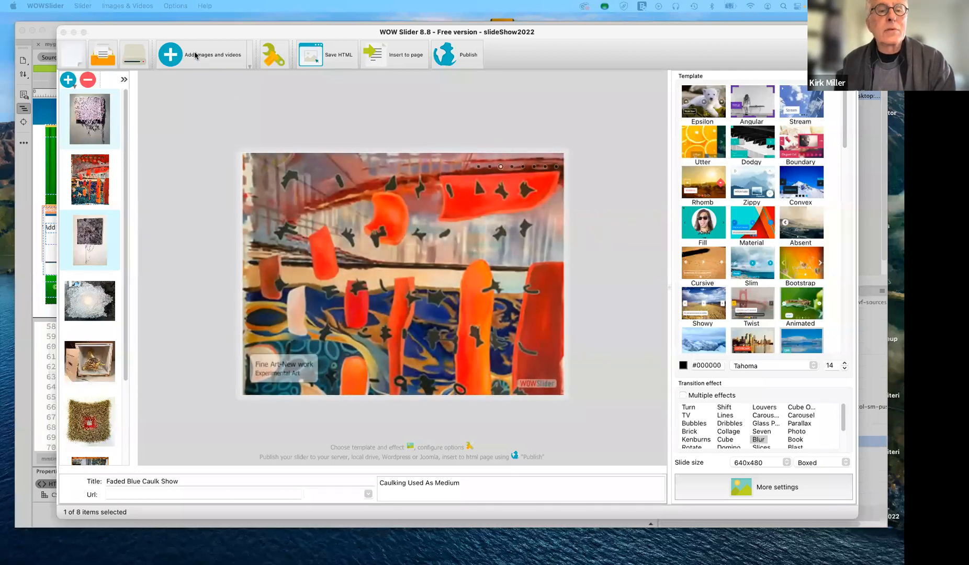
Switch to WOW Slider and examine the images available for adding from the wowSlides-assets folder.
click(178, 56)
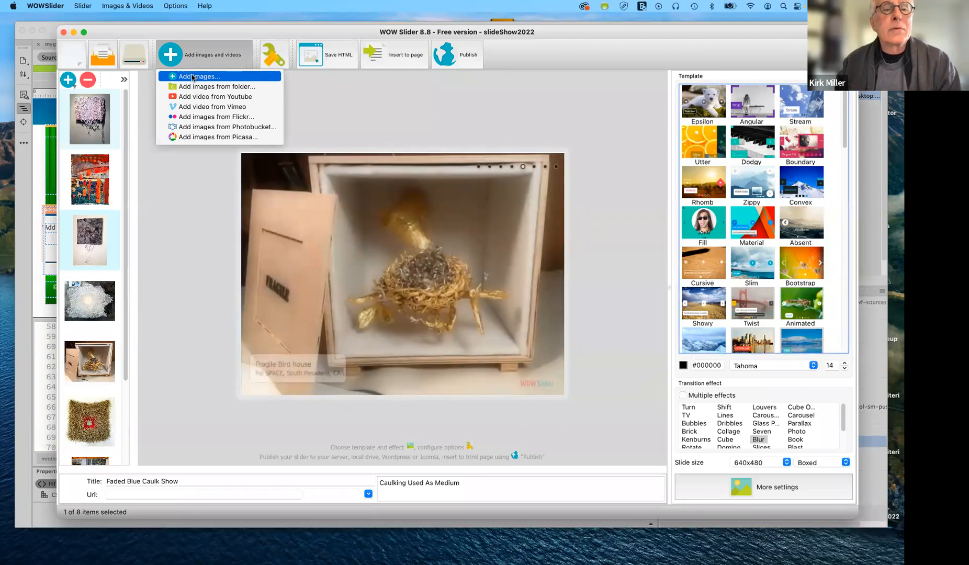
click(192, 77)
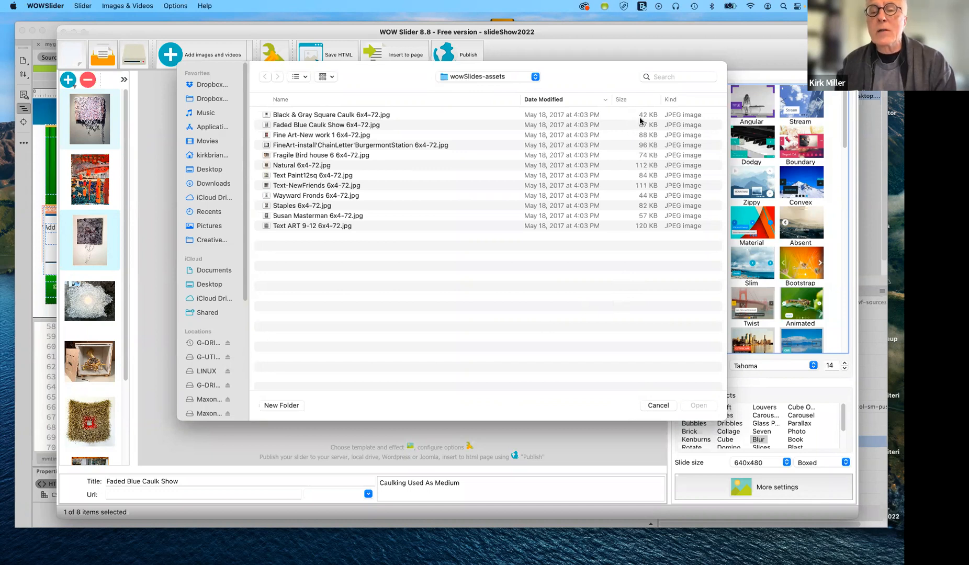
click(651, 406)
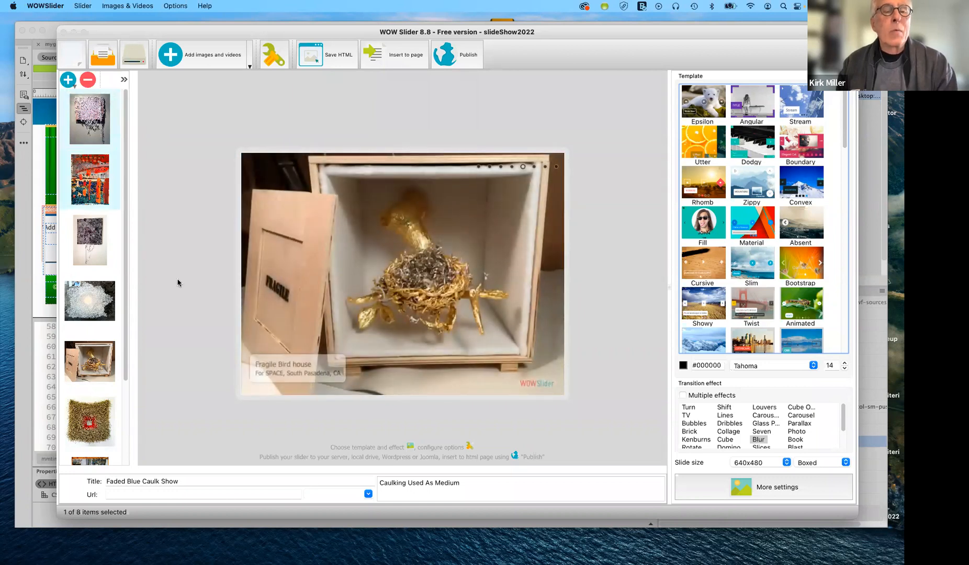
Try moving the first slide below the second in the slide list and return it to first place.
click(92, 116)
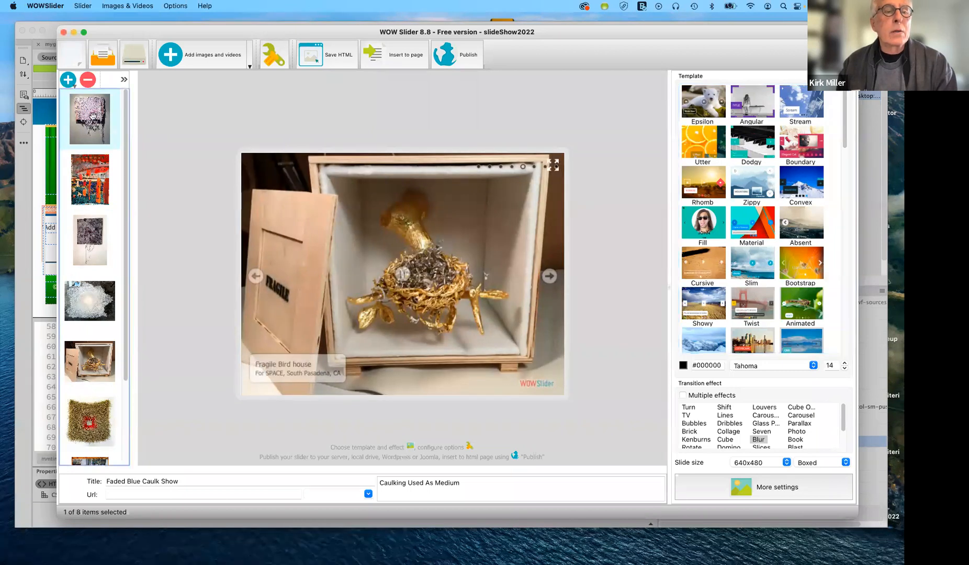
drag(93, 115, 98, 196)
drag(94, 116, 95, 118)
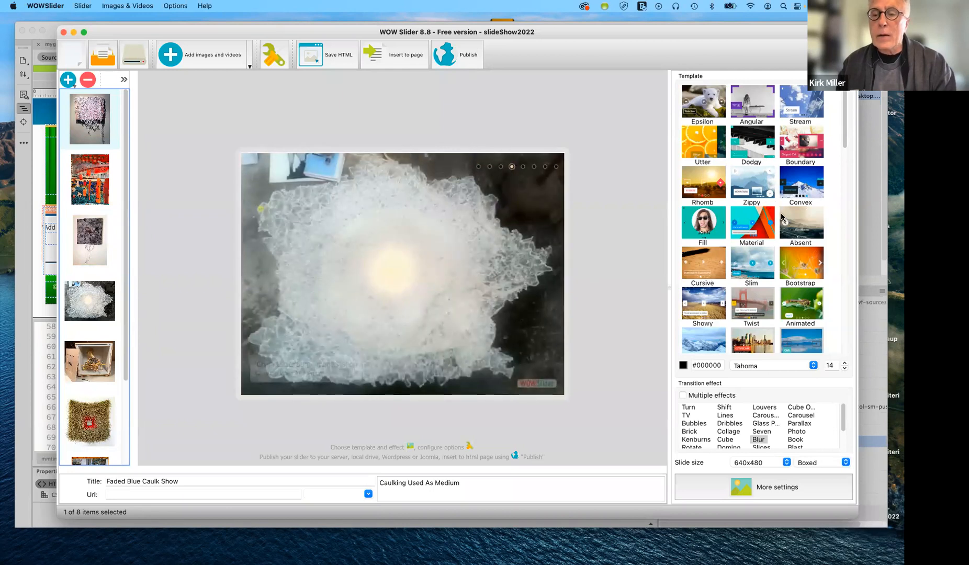
Browse the templates, try the Louvers, Glass Parallax and Cube Over transition effects, and set the effect back to Blur.
scroll(783, 220, down, 10)
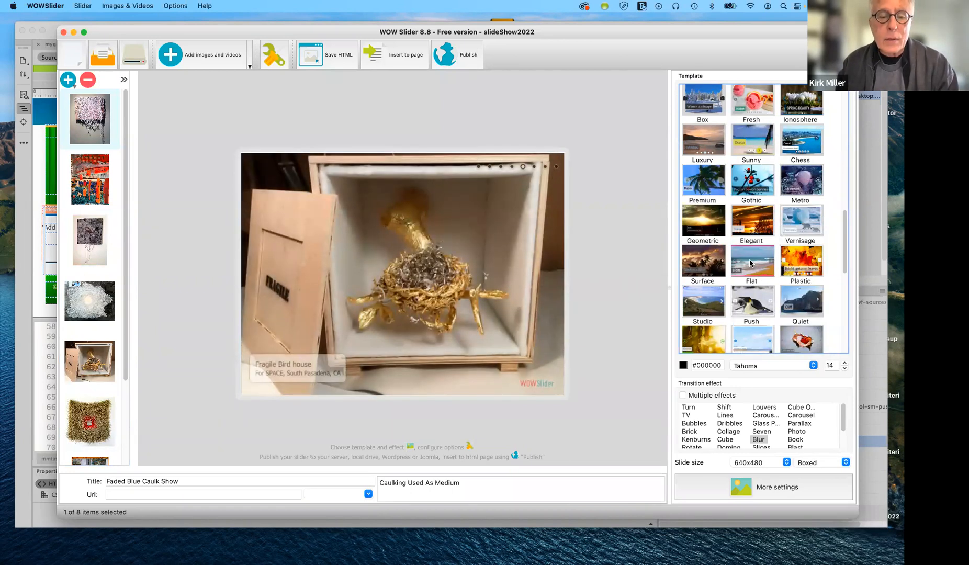
scroll(751, 262, up, 3)
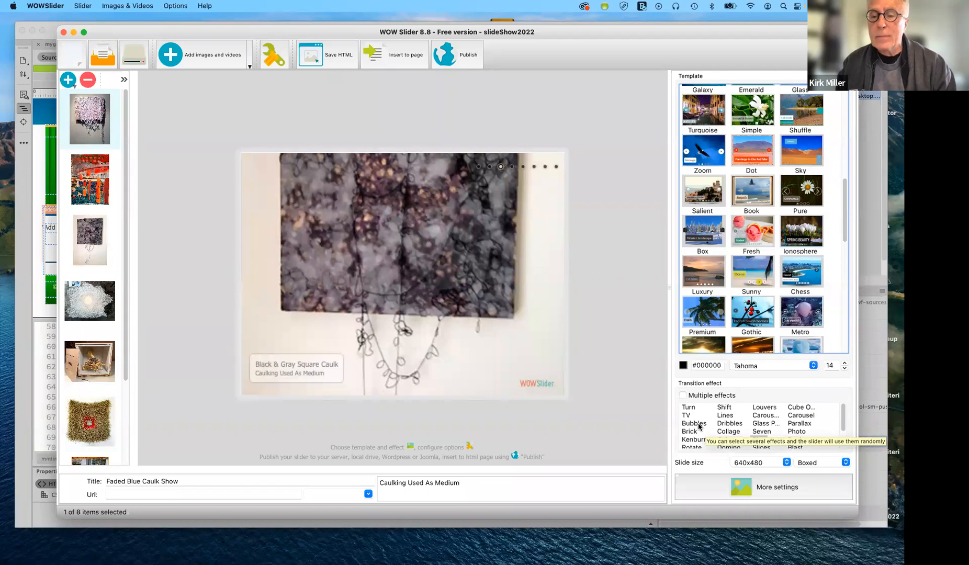
click(770, 408)
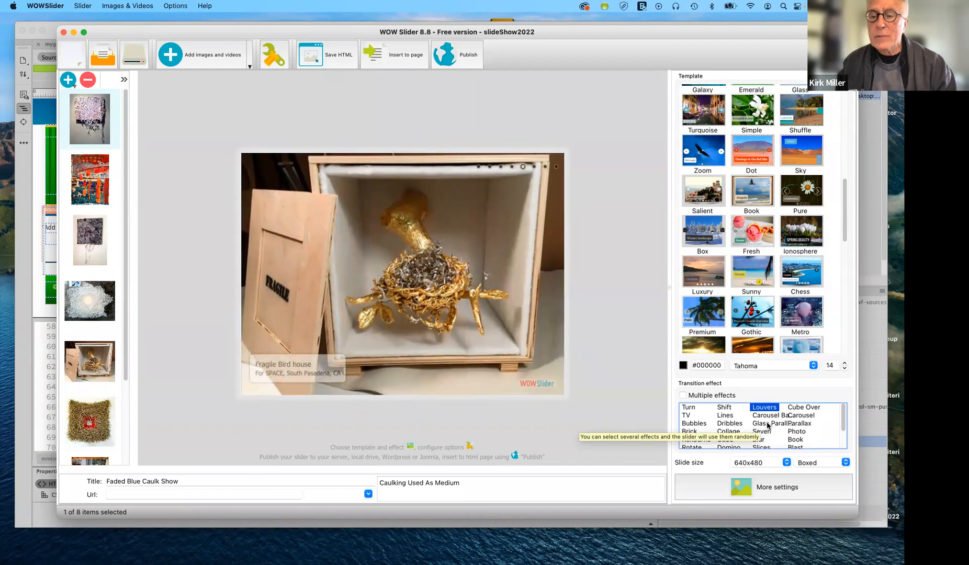
click(767, 423)
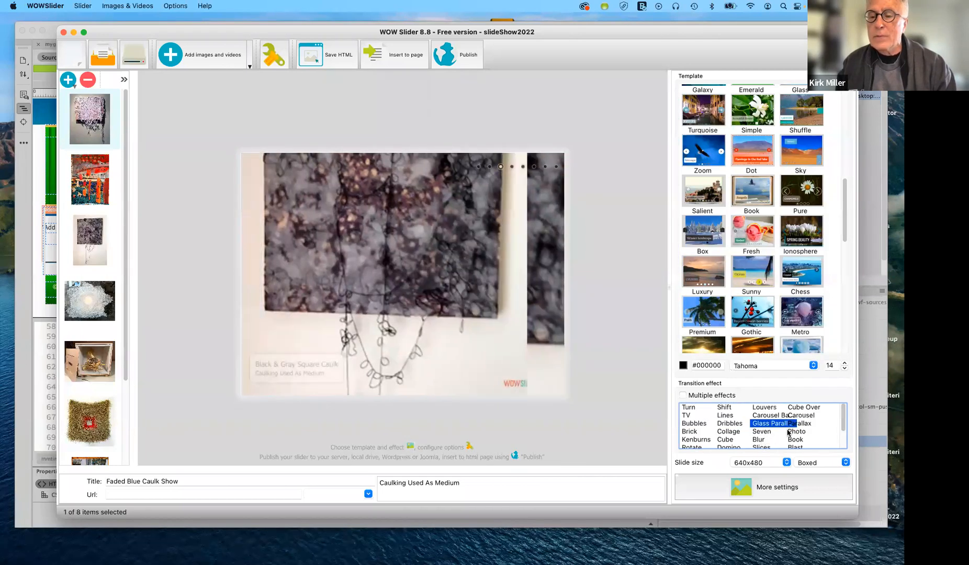
click(804, 408)
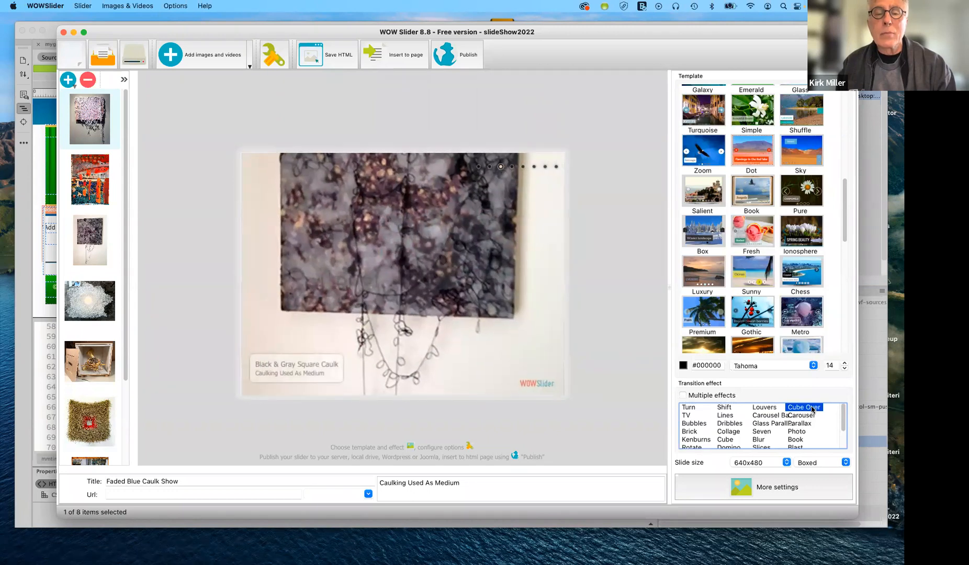
click(760, 440)
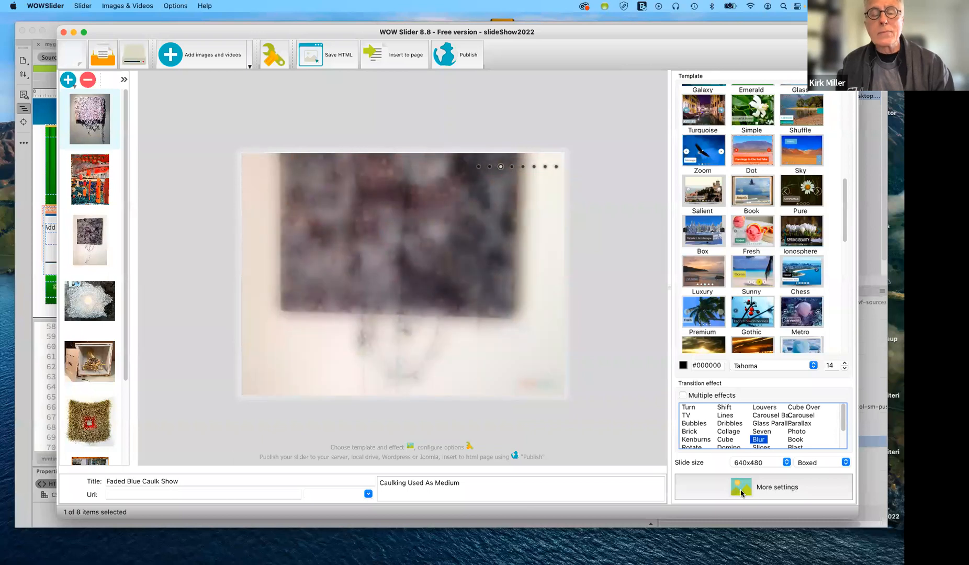
Set the slider size to 480x360 in the design settings and apply it to the slideshow.
click(758, 488)
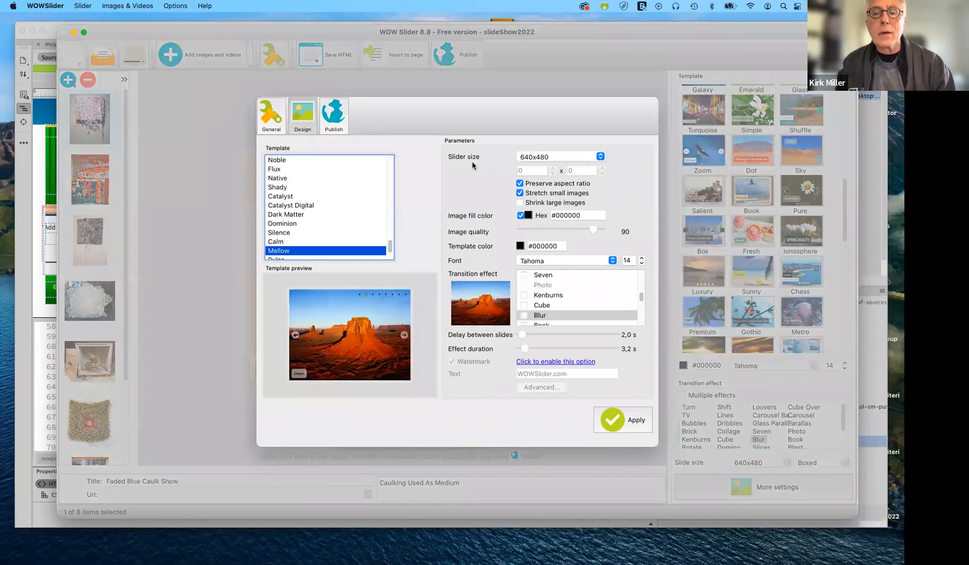
click(578, 157)
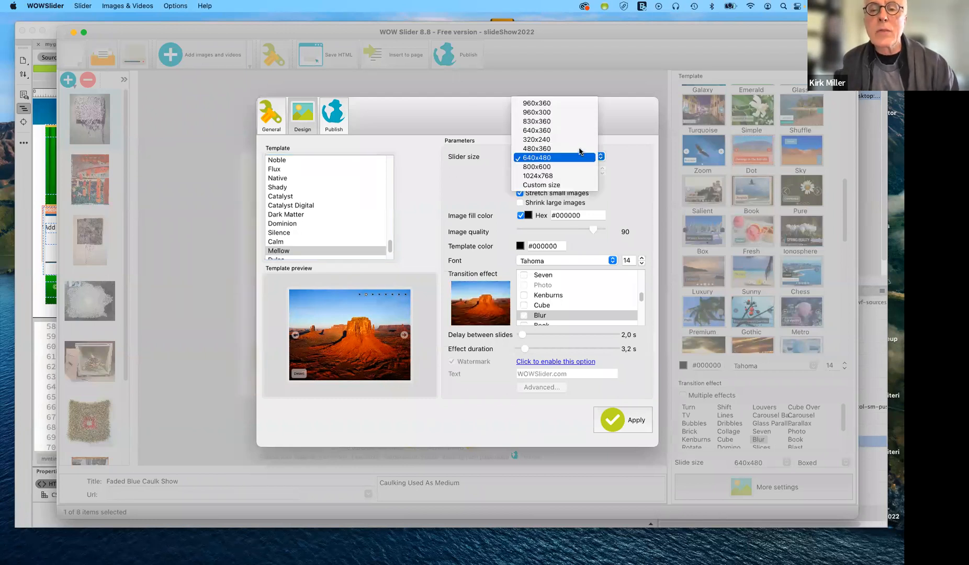
click(579, 151)
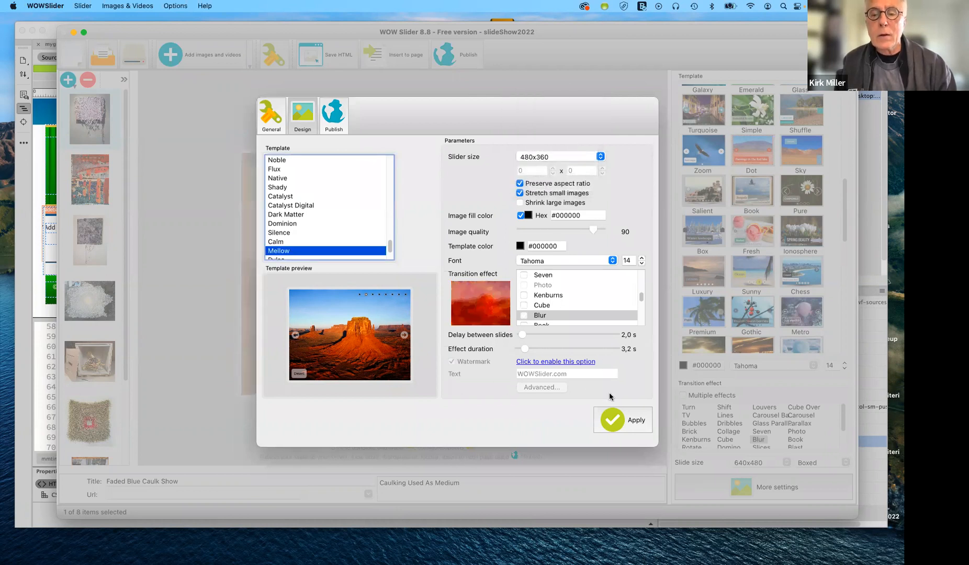
click(634, 418)
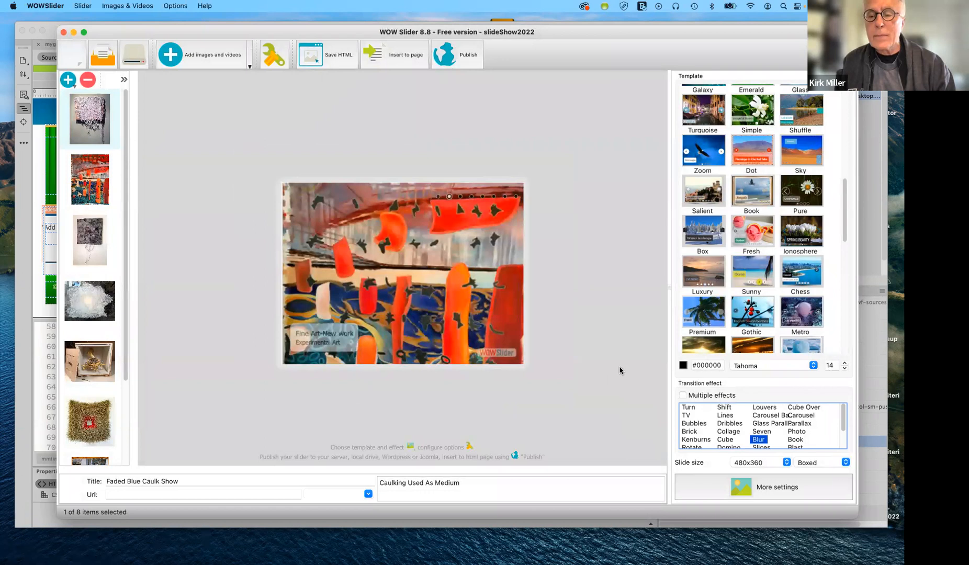
Set the slider size to 640x480 and the font to Helvetica in the design settings.
click(746, 492)
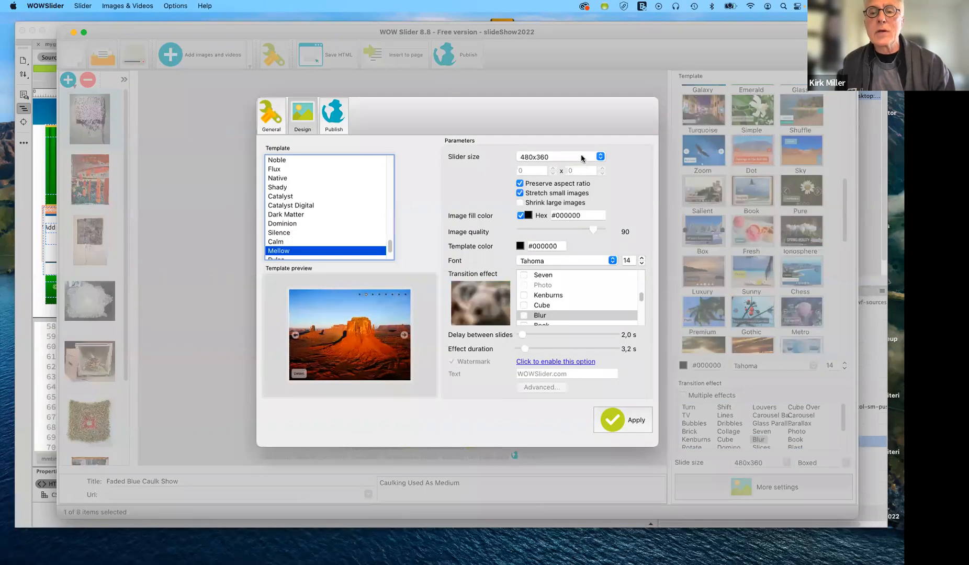
click(582, 157)
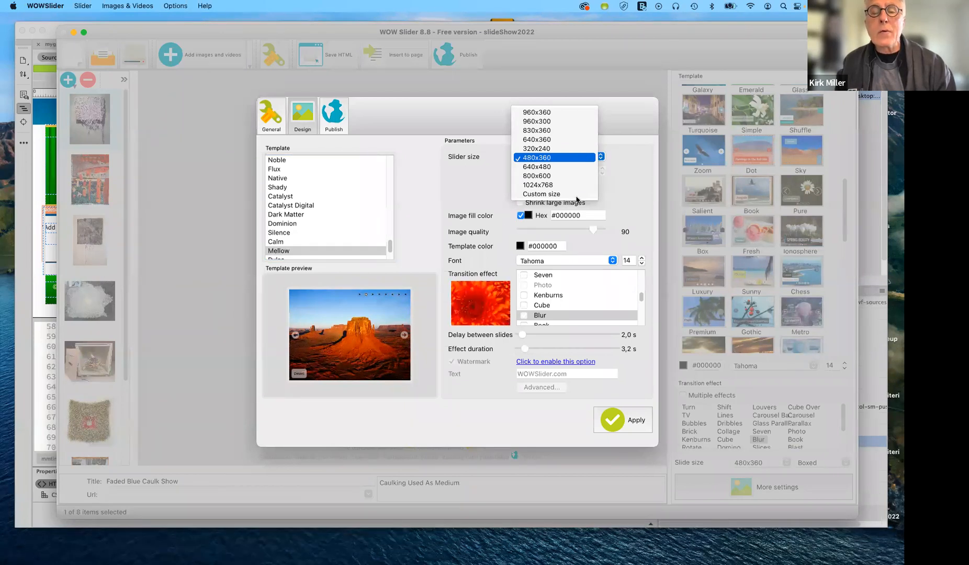
click(557, 168)
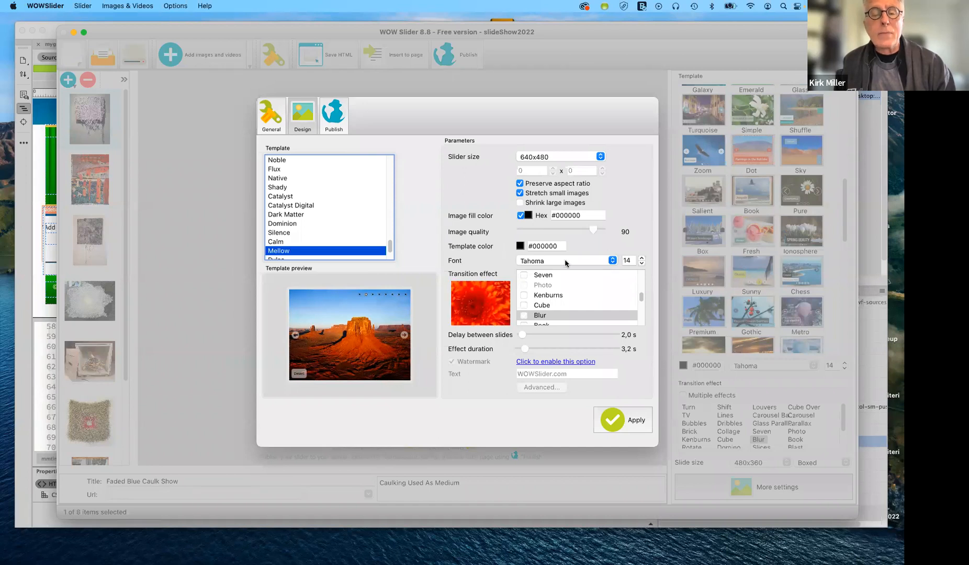
click(607, 262)
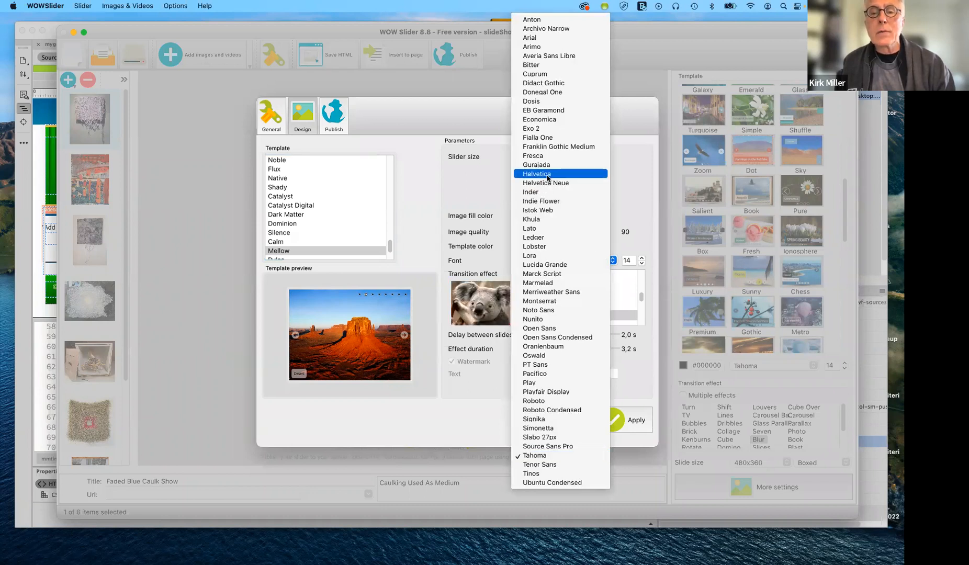
key(Return)
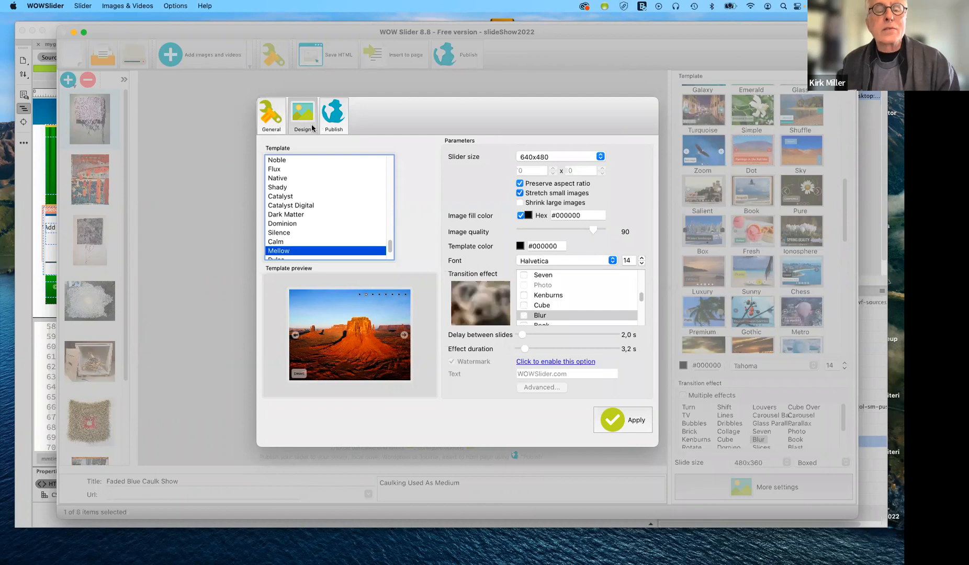
Set the description effect to Parallax in the general settings and apply the slider settings.
click(271, 112)
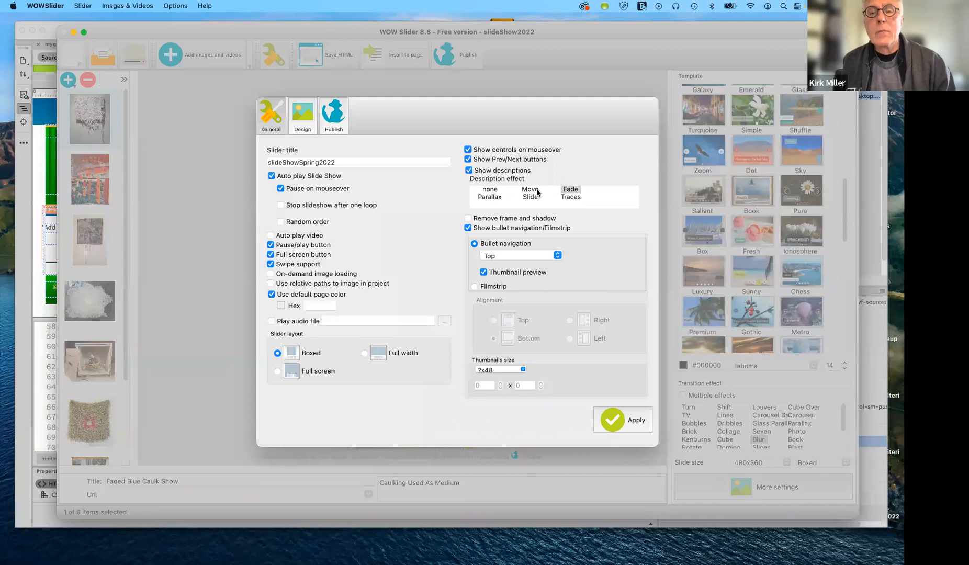
click(492, 198)
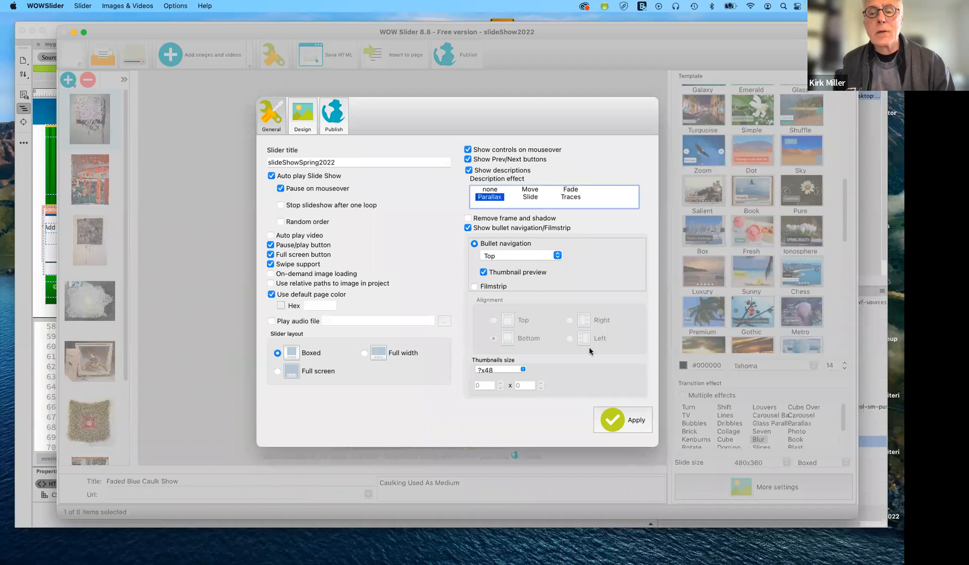
click(637, 419)
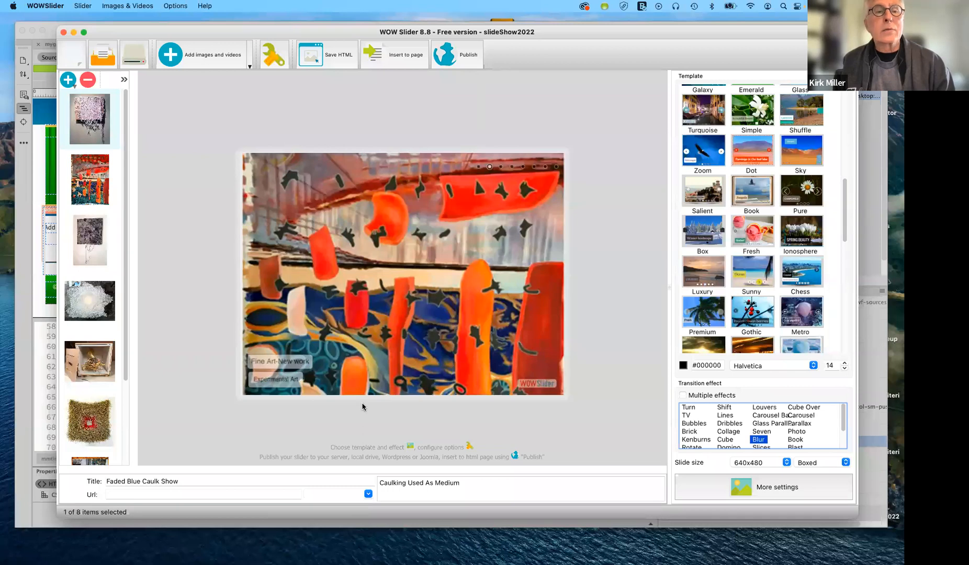
Set the description effect to Fade in the general settings and keep the bullet navigation at Top.
click(275, 57)
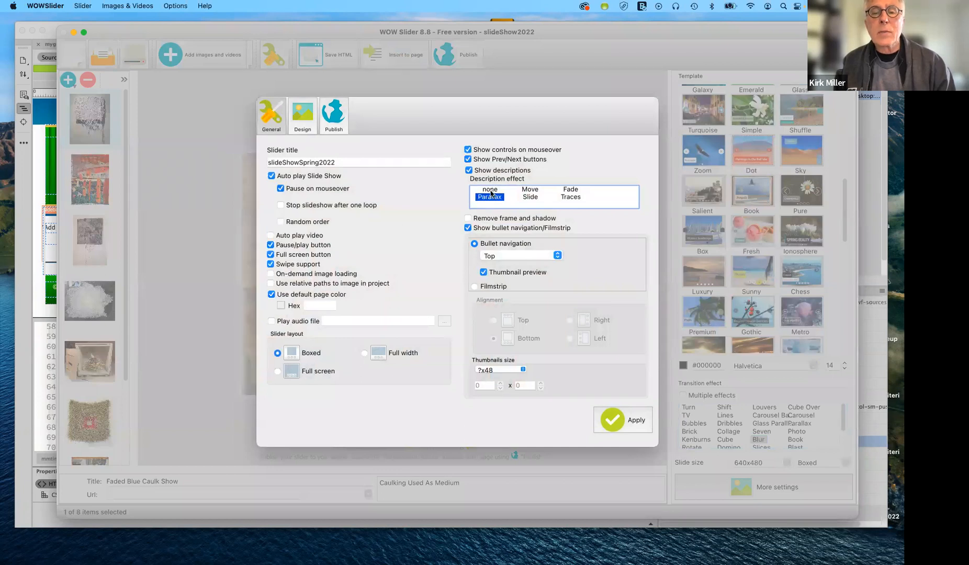
click(570, 189)
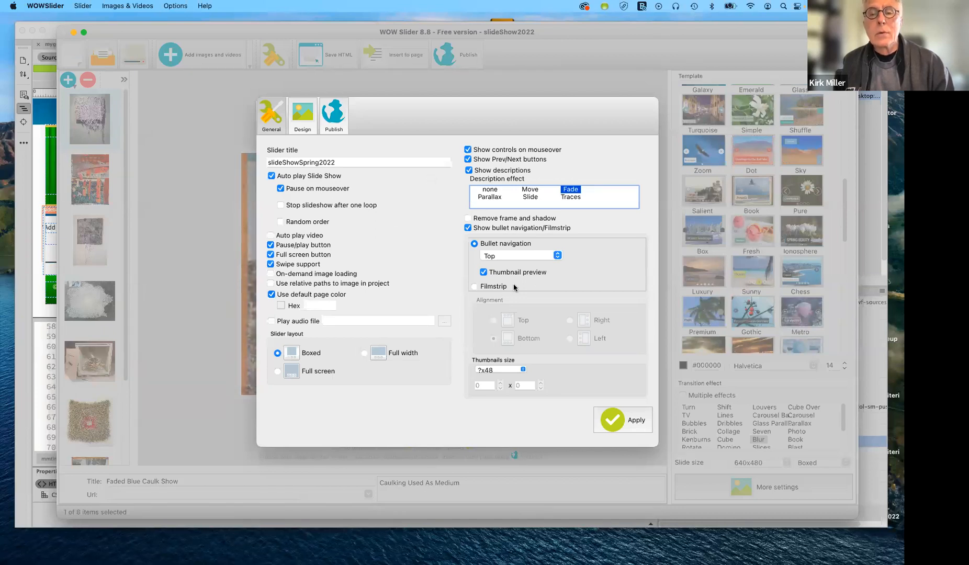
click(514, 257)
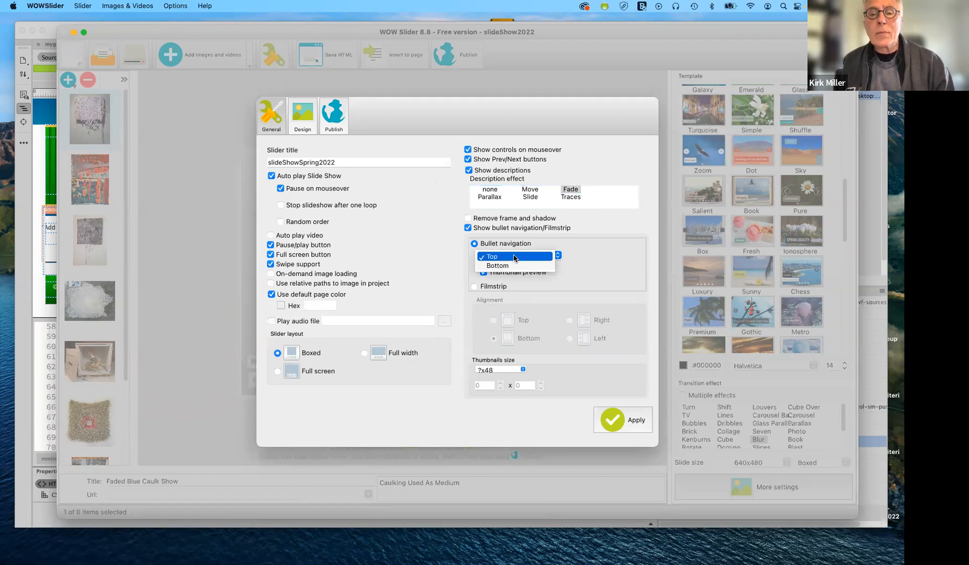
click(514, 256)
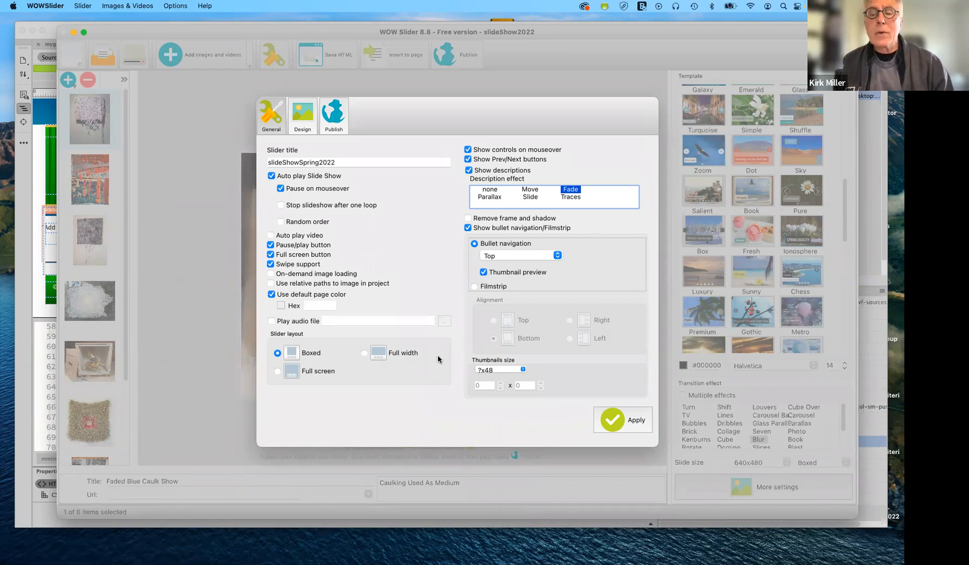
Publish the slider to the lesson11 folder as wowsliderArt196Spring2022.html and reposition the browser window showing the published page.
click(333, 119)
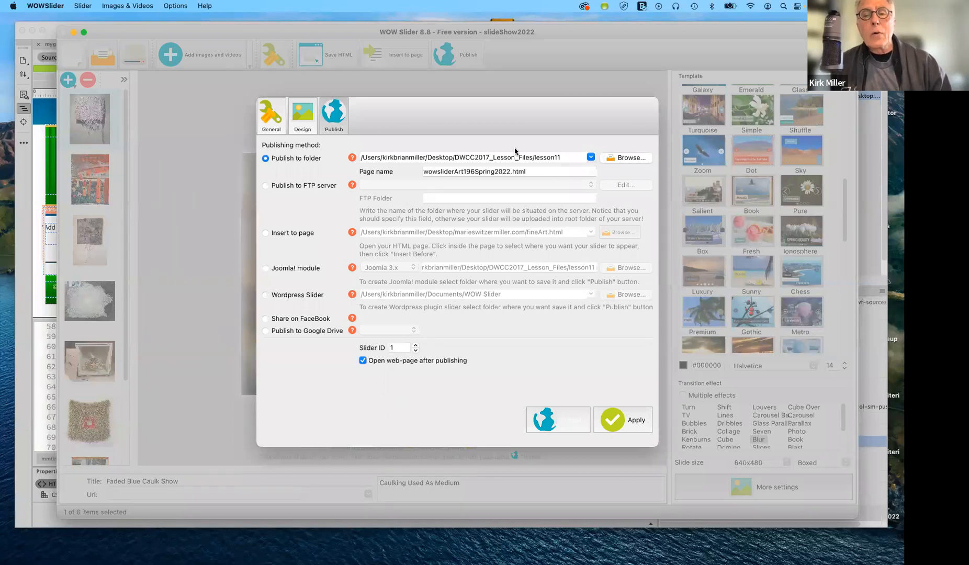
click(549, 425)
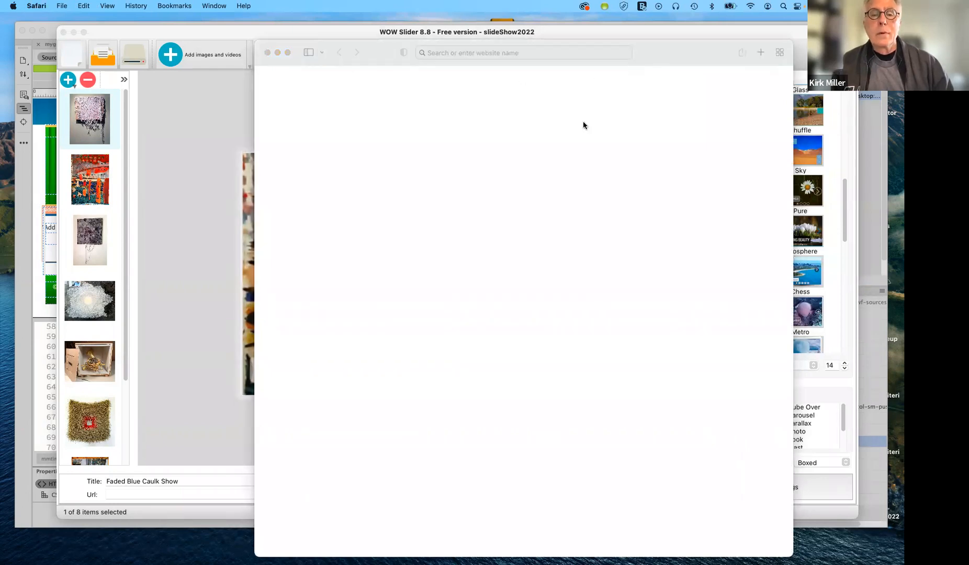
click(464, 348)
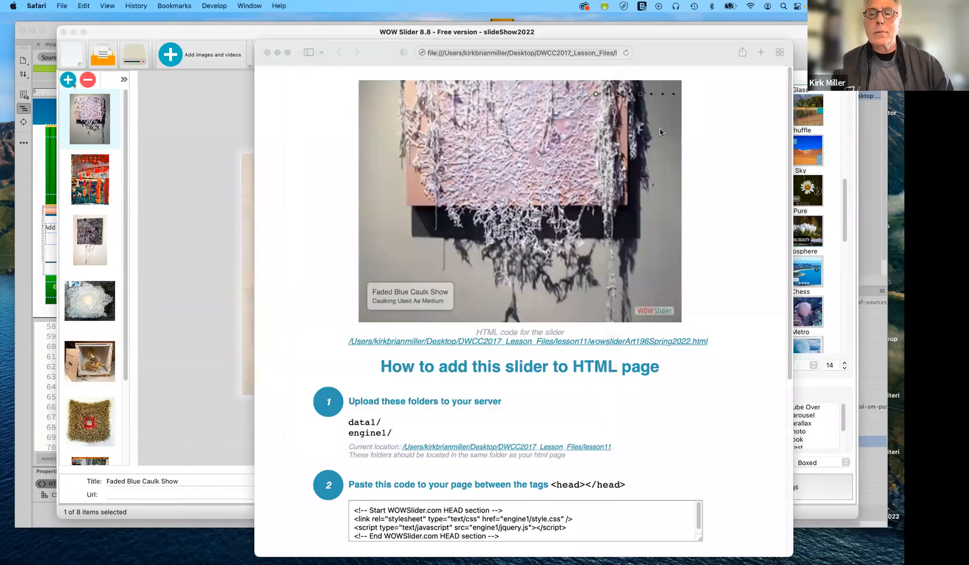
mouse_move(702, 59)
mouse_down()
mouse_move(623, 59)
mouse_move(615, 79)
mouse_move(615, 63)
mouse_up()
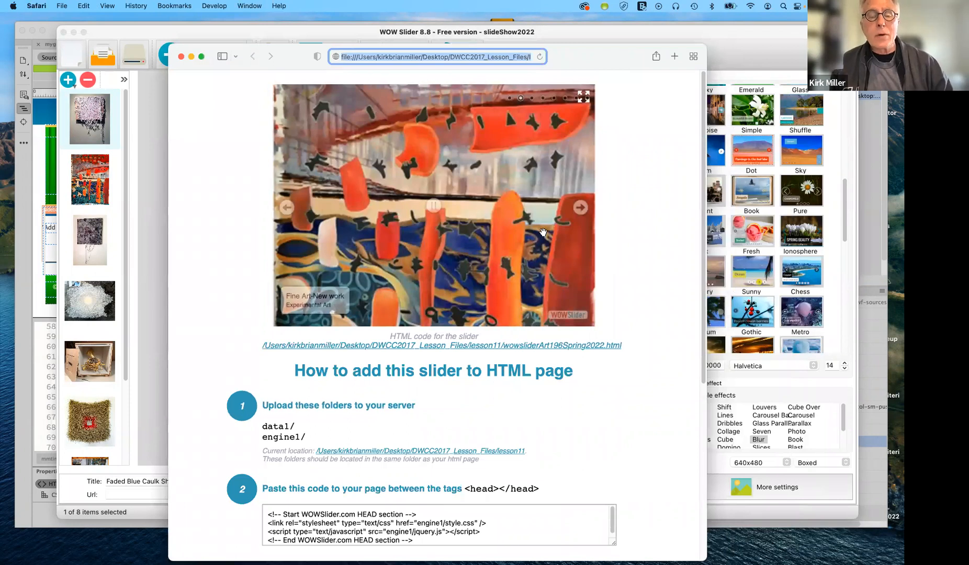
Test the published slider's next, previous and bullet navigation on the how-to page.
click(582, 208)
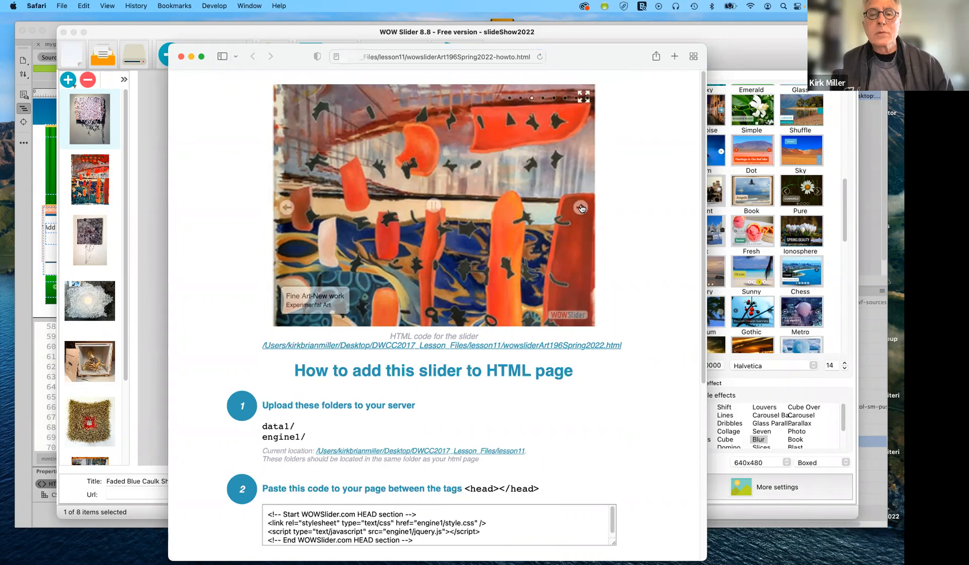
click(287, 206)
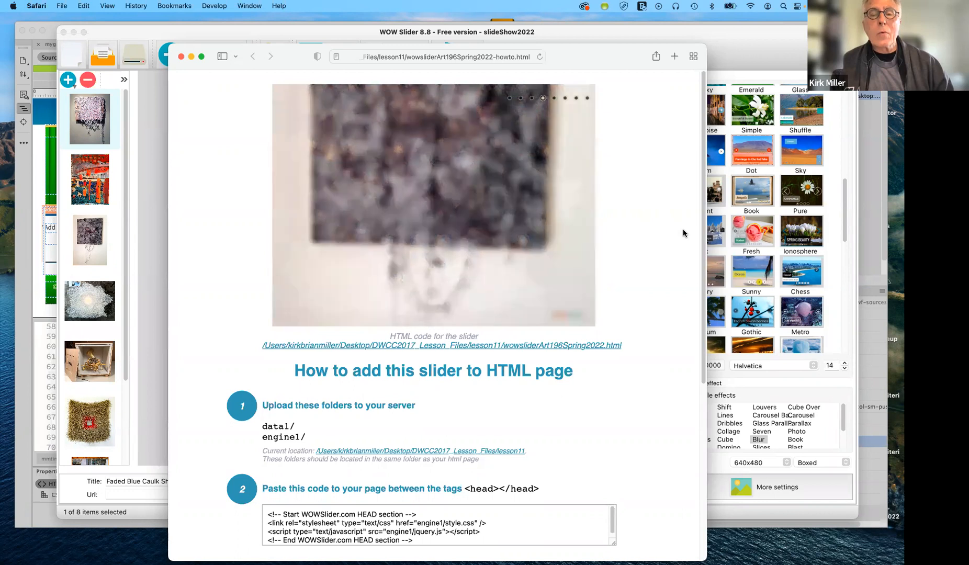
mouse_move(500, 223)
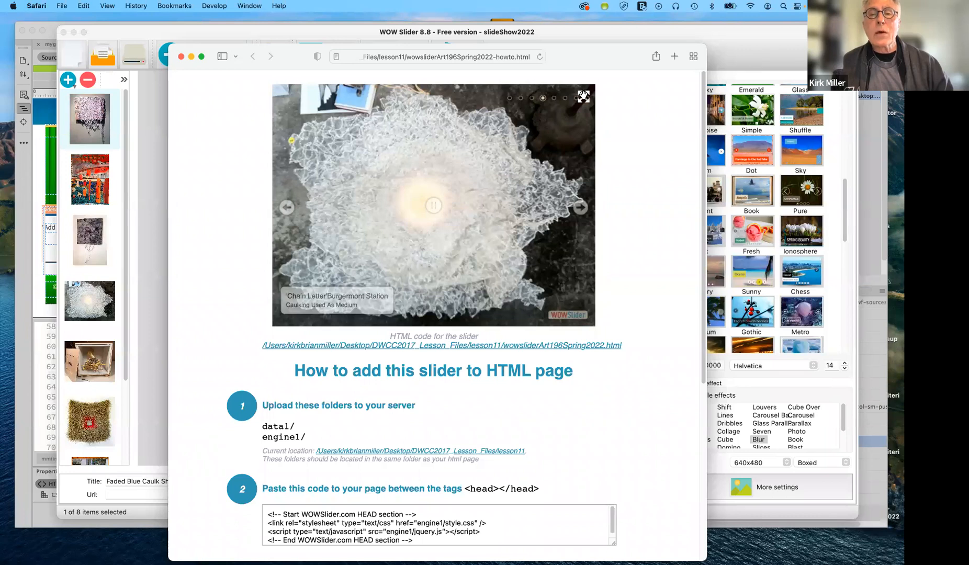
click(520, 98)
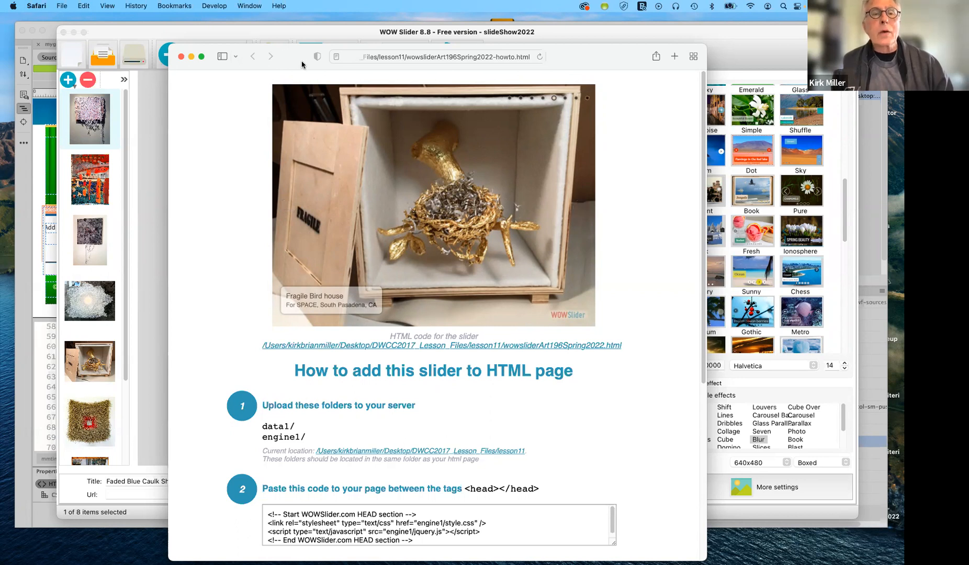
Review the titles and descriptions of the first two slides in WOW Slider and return to the published how-to page.
drag(296, 62, 373, 0)
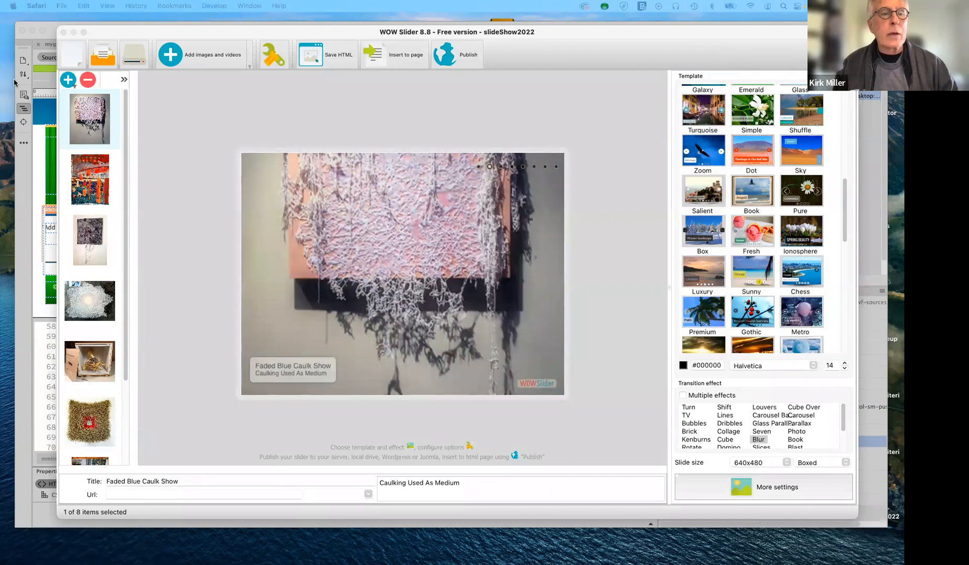
click(87, 116)
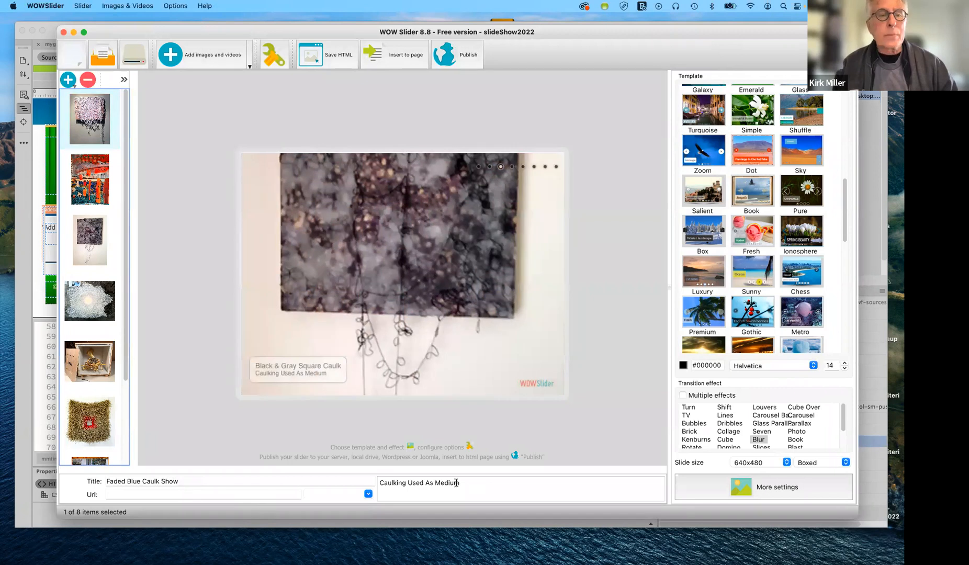
click(98, 175)
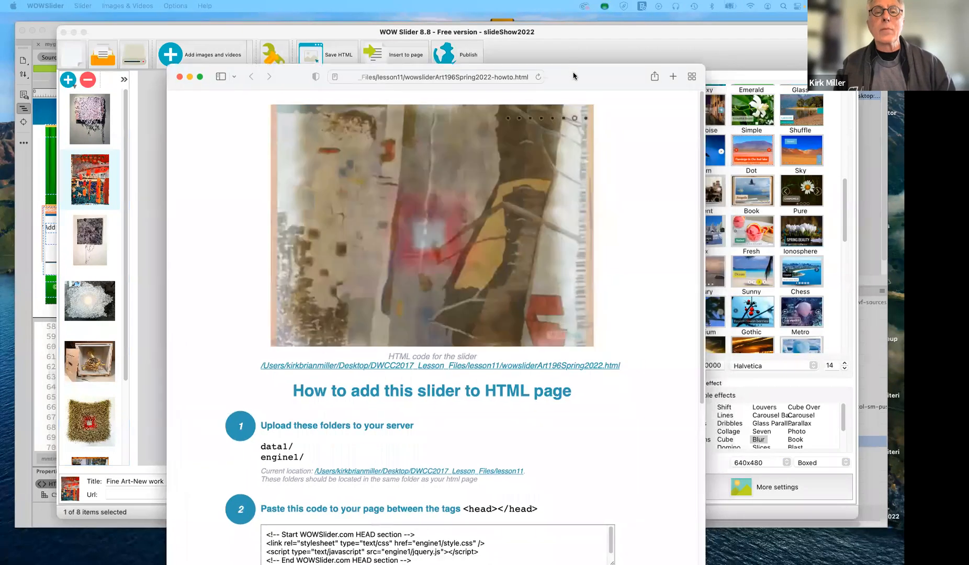
drag(574, 76, 571, 50)
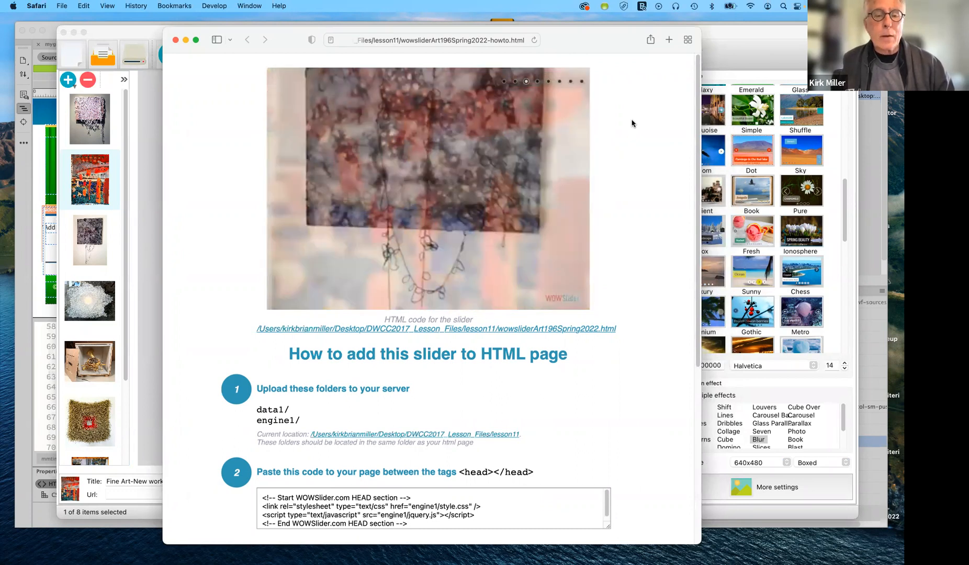
Copy the WOWSlider HEAD section code from step 2 of the how-to page.
scroll(490, 335, down, 1)
scroll(490, 336, down, 10)
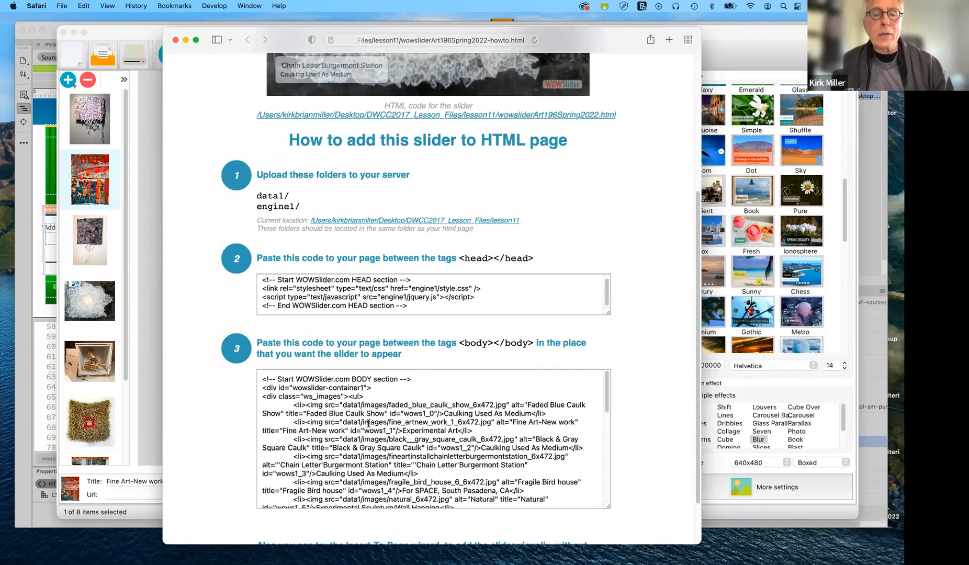
click(349, 294)
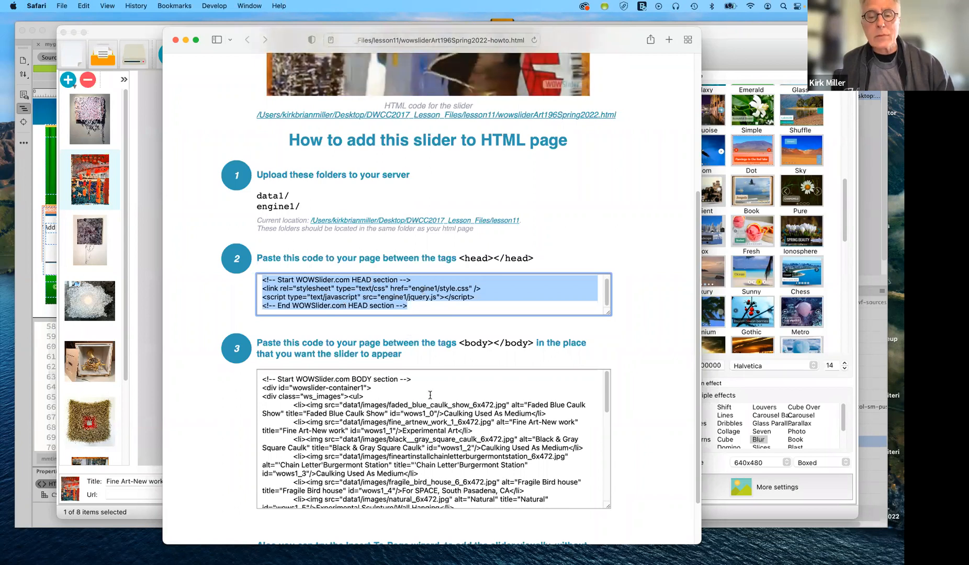
click(454, 414)
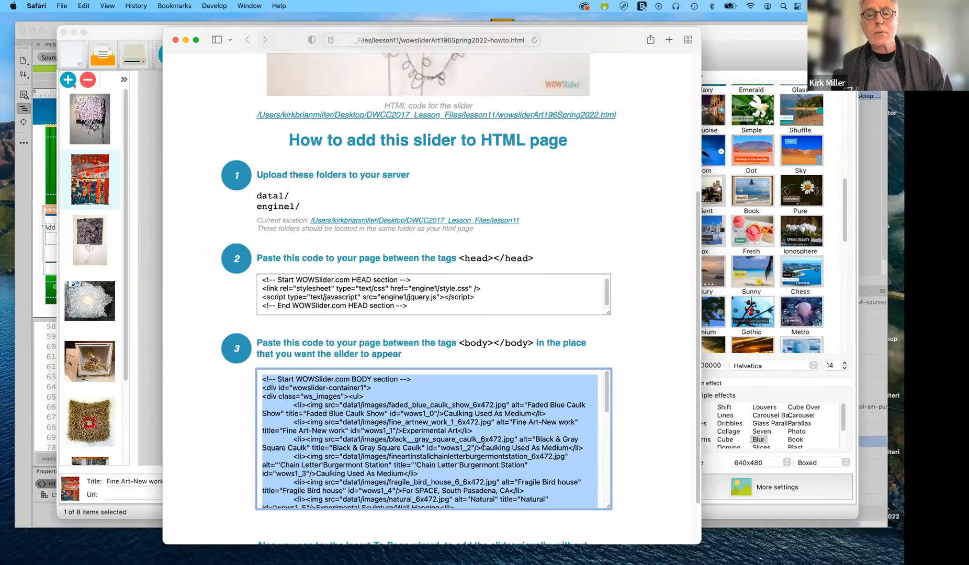
click(410, 297)
key(super+a)
key(super+c)
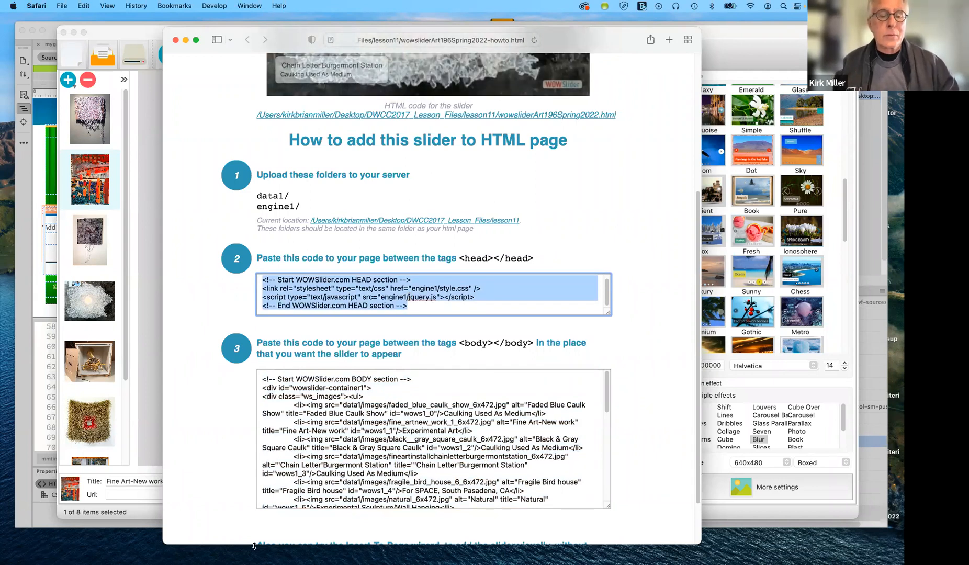
Switch to Dreamweaver, show travel.html in Design view and detach it from its template.
mouse_move(536, 559)
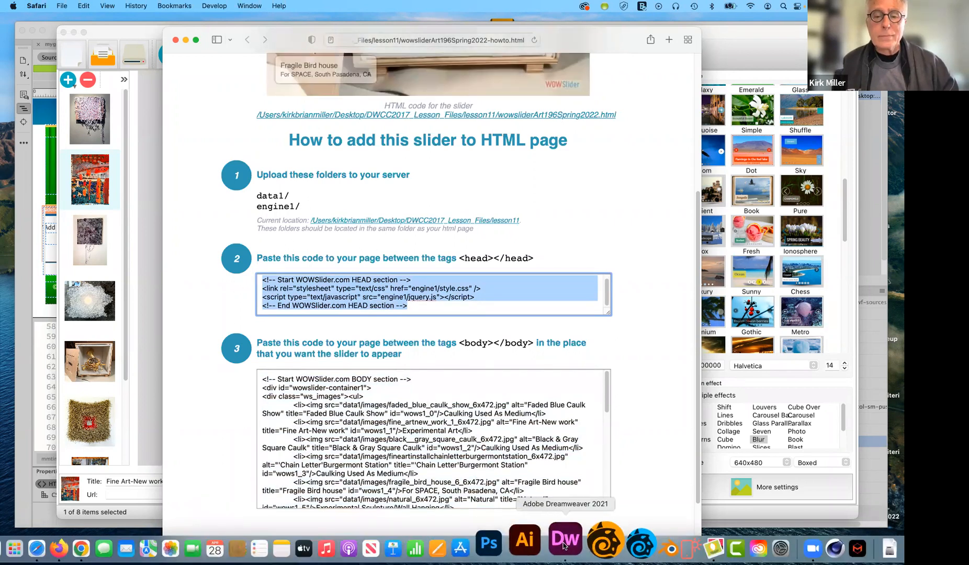
click(565, 544)
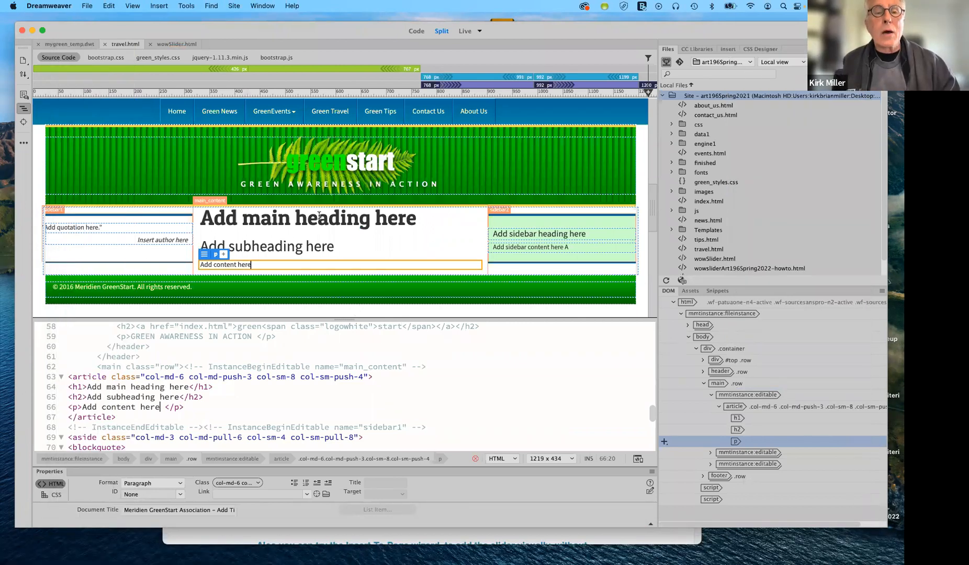
click(480, 33)
click(479, 55)
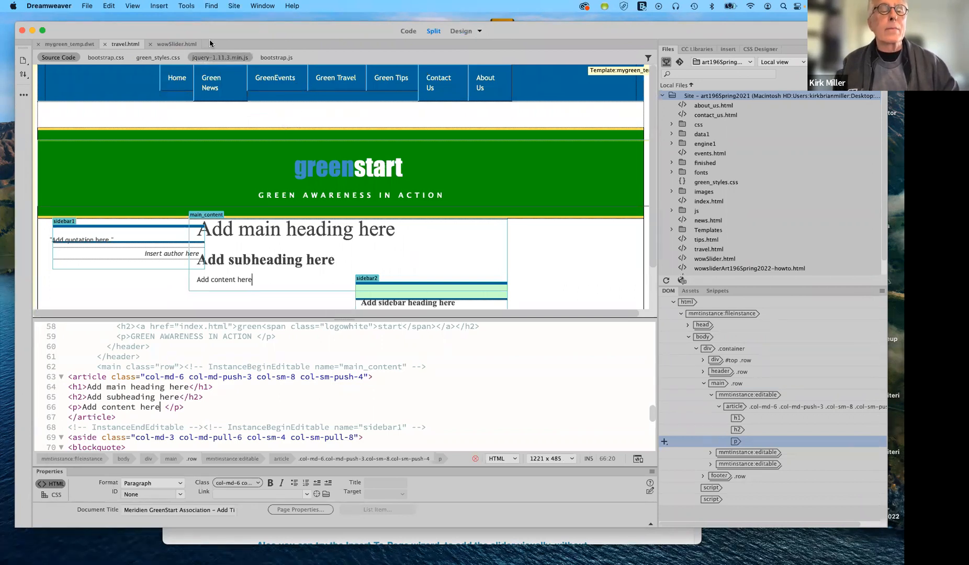
click(187, 8)
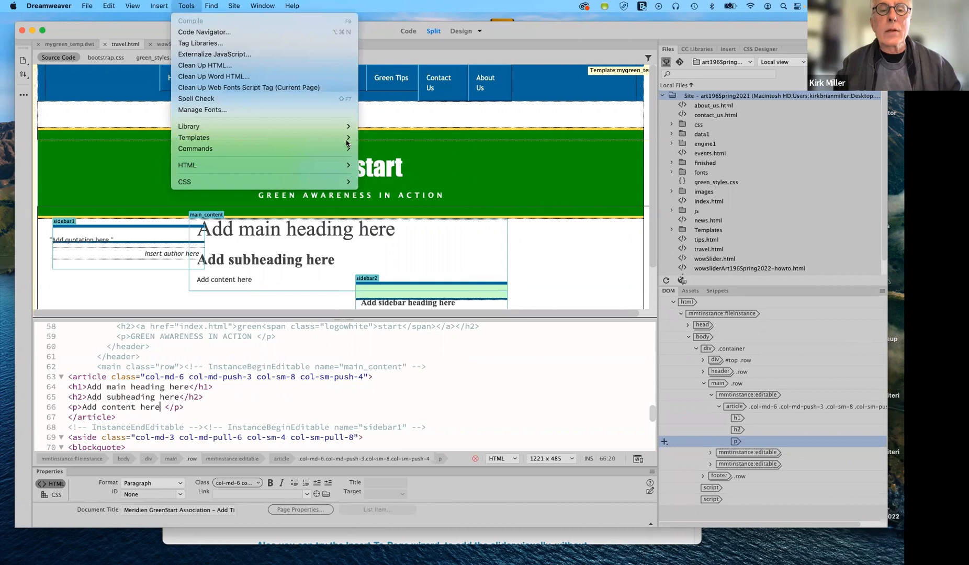
mouse_move(346, 138)
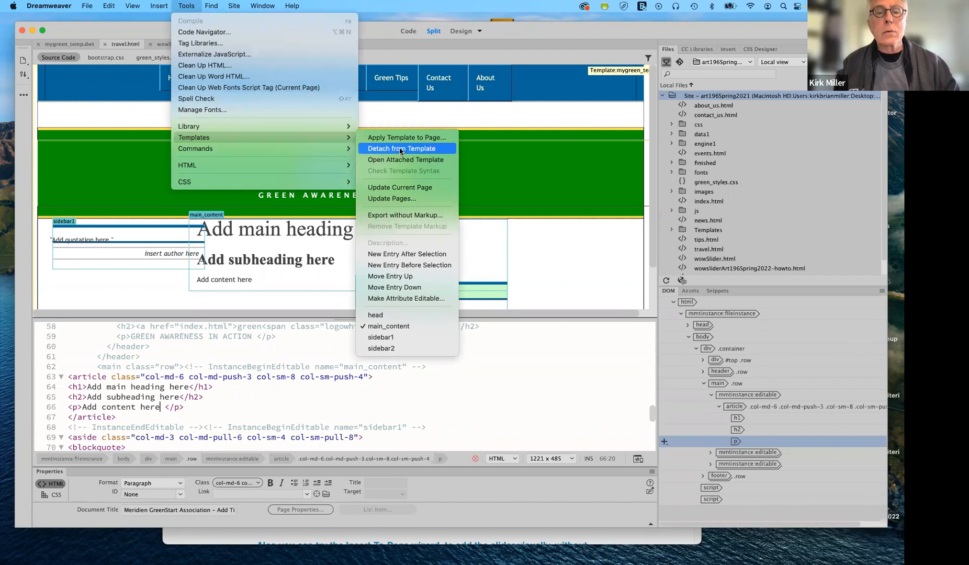
click(401, 149)
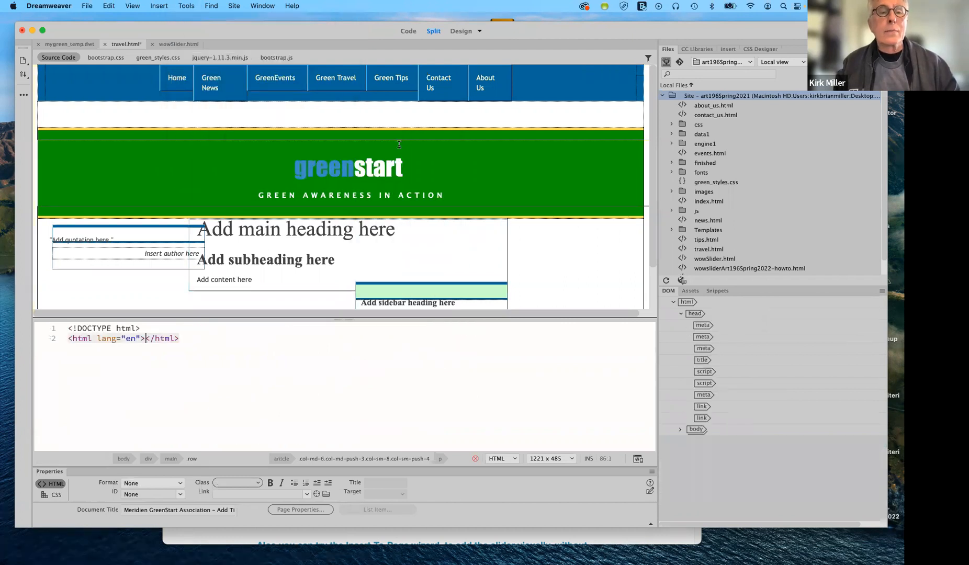
Return travel.html to Live view and save the page.
click(479, 31)
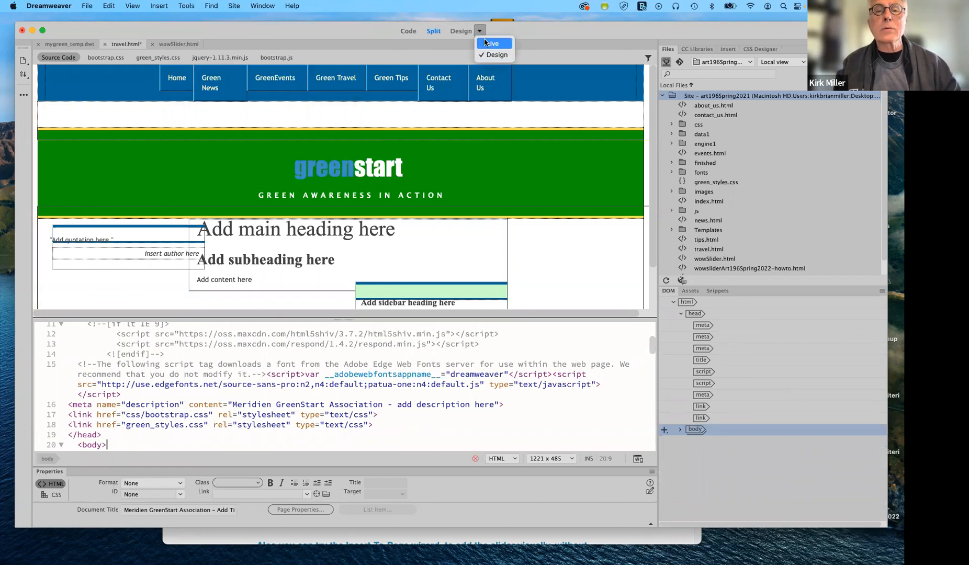
click(485, 44)
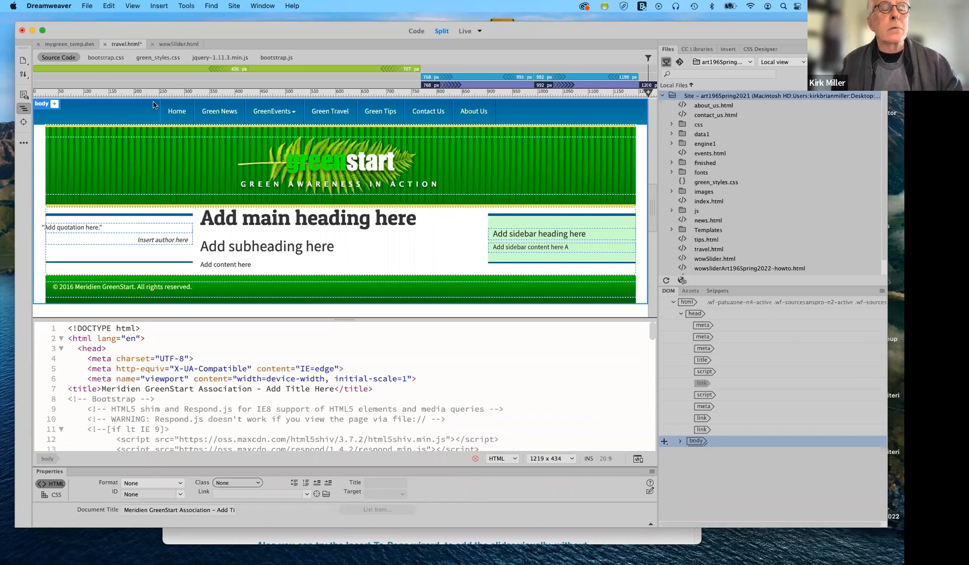
key(super+s)
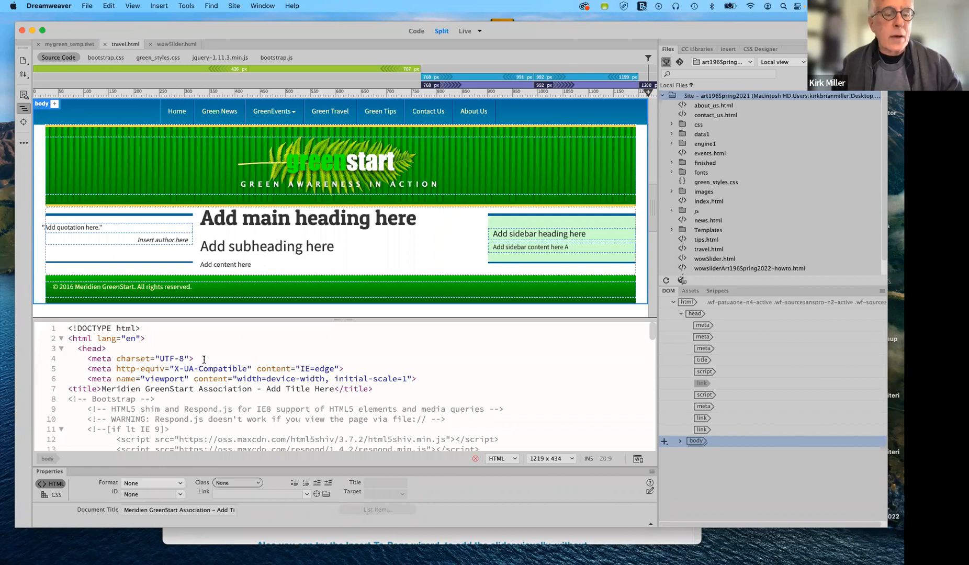
Paste the WOWSlider HEAD code on a new line after the green_styles.css link in travel.html's head and save the file.
scroll(176, 364, down, 1)
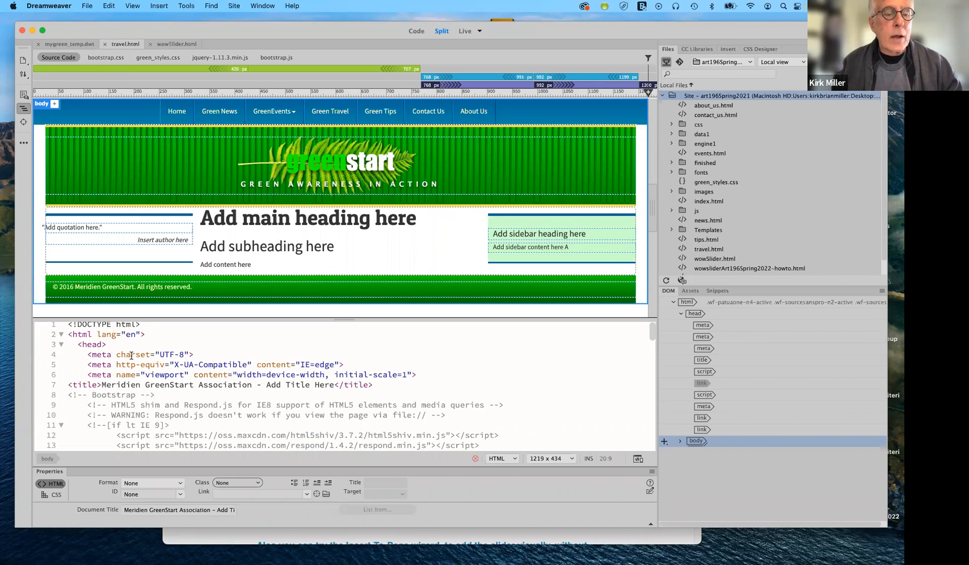
scroll(132, 355, down, 8)
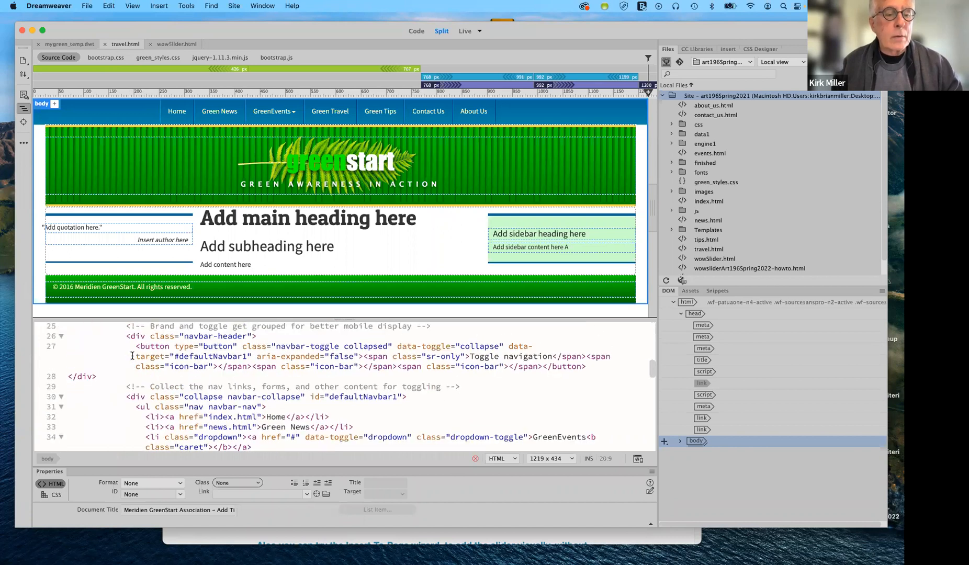
scroll(131, 355, up, 4)
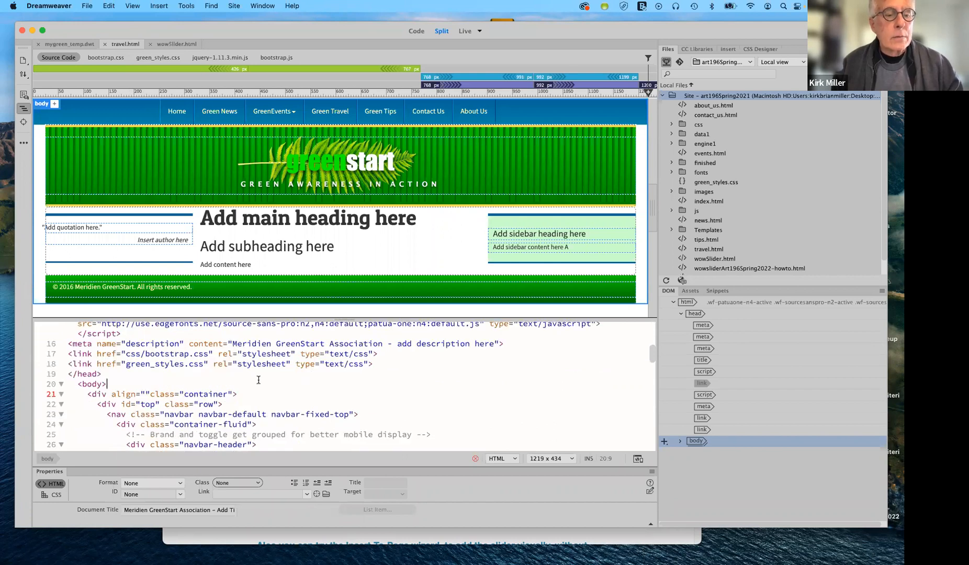
click(374, 366)
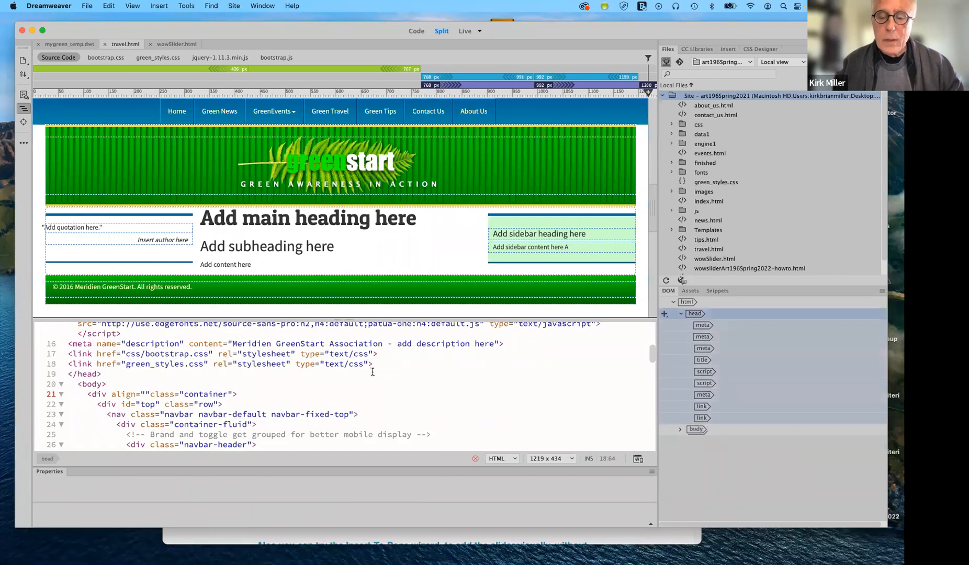
key(Return)
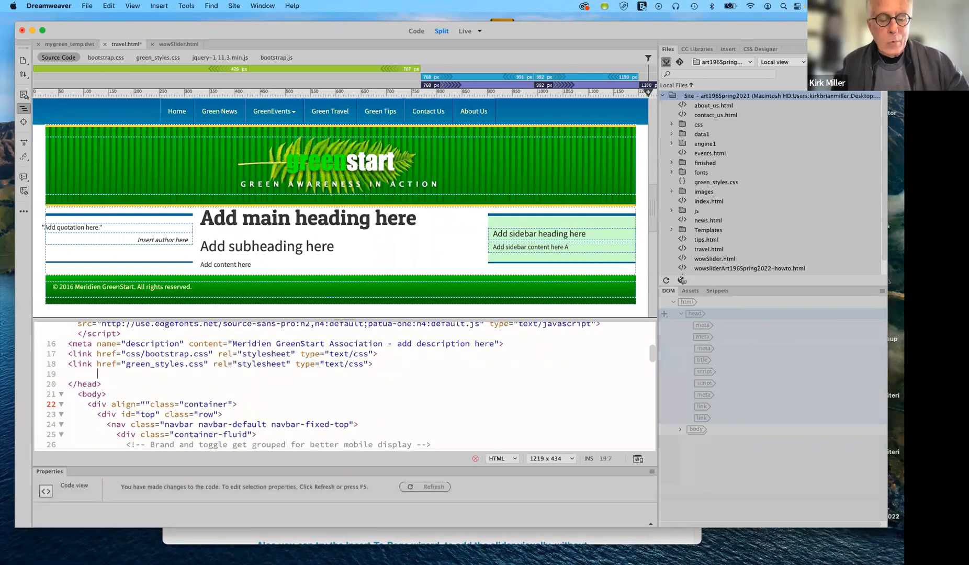
key(super+v)
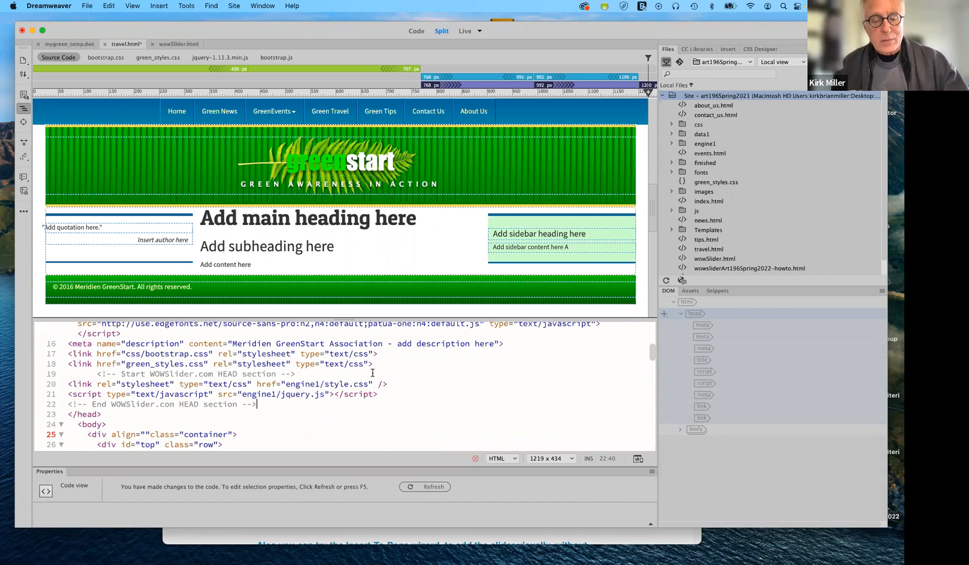
key(super+s)
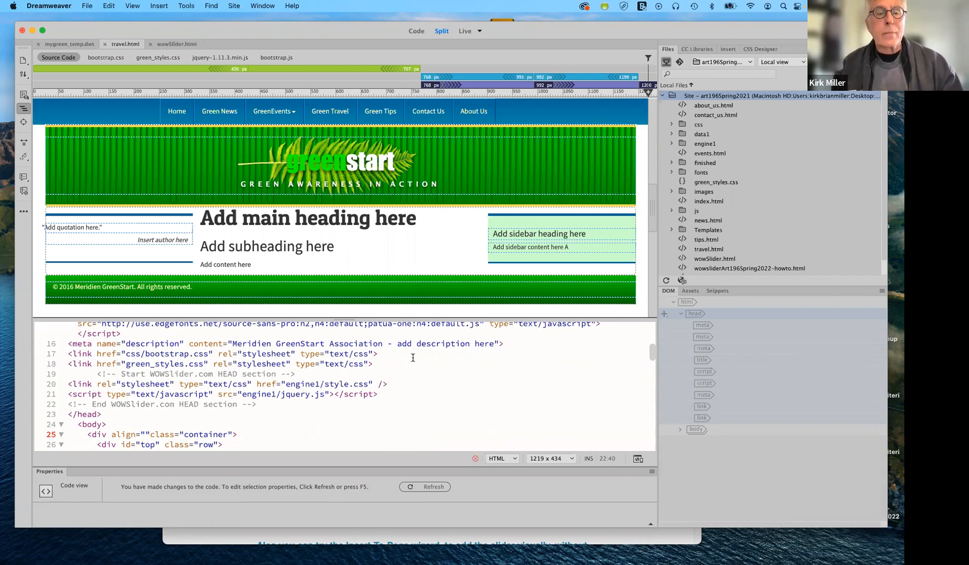
Add an indented blank line after the "Add content here" paragraph in the main article's code.
click(258, 270)
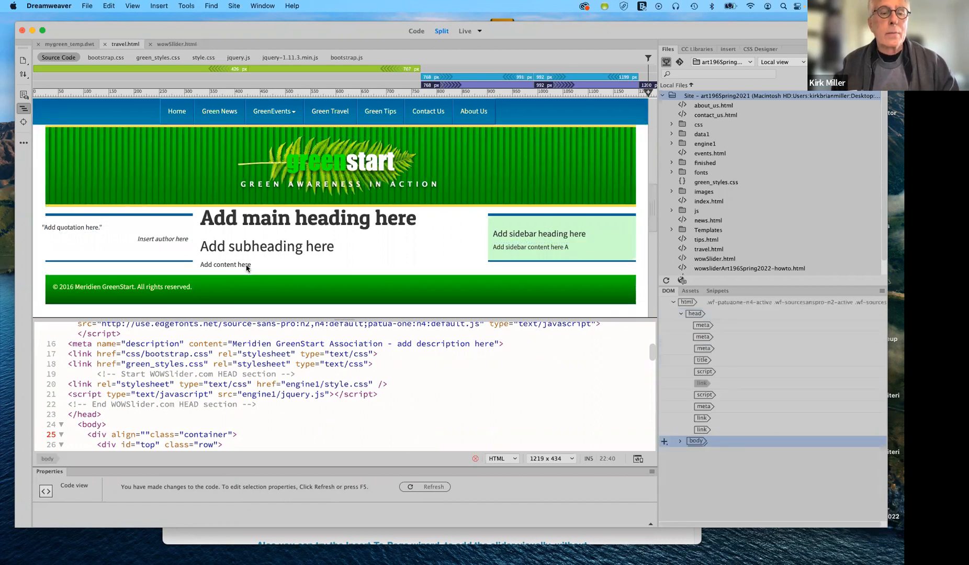
click(212, 268)
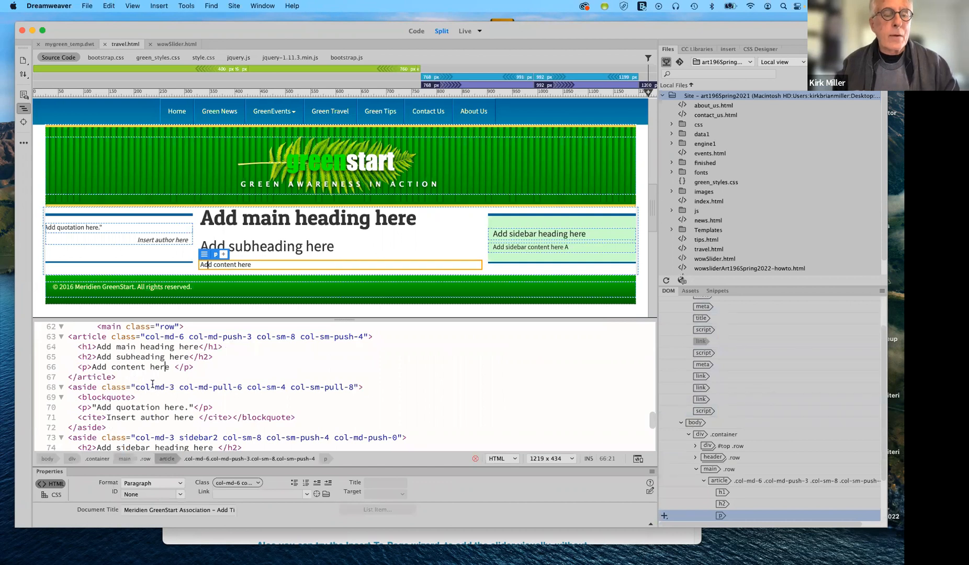
click(205, 372)
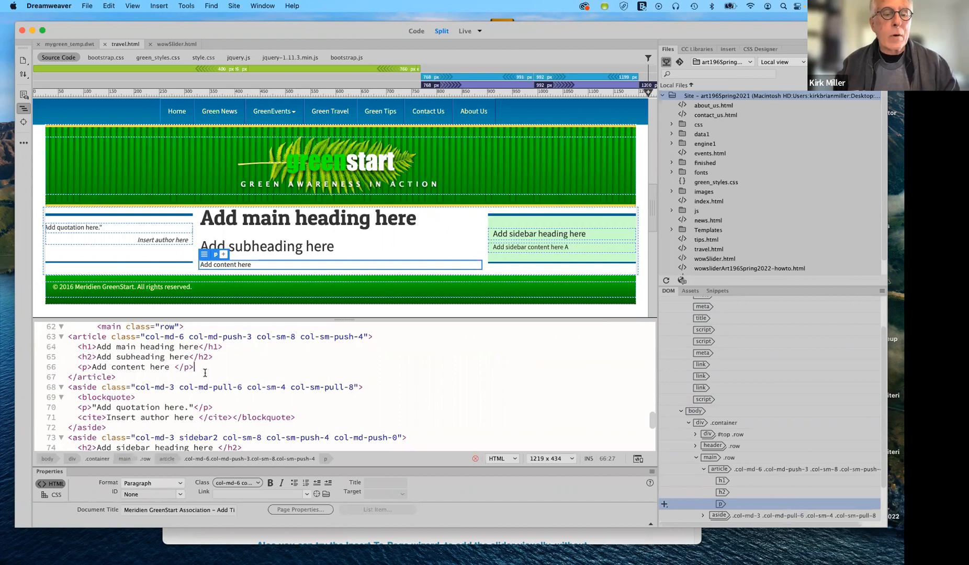
key(Return)
key(Tab)
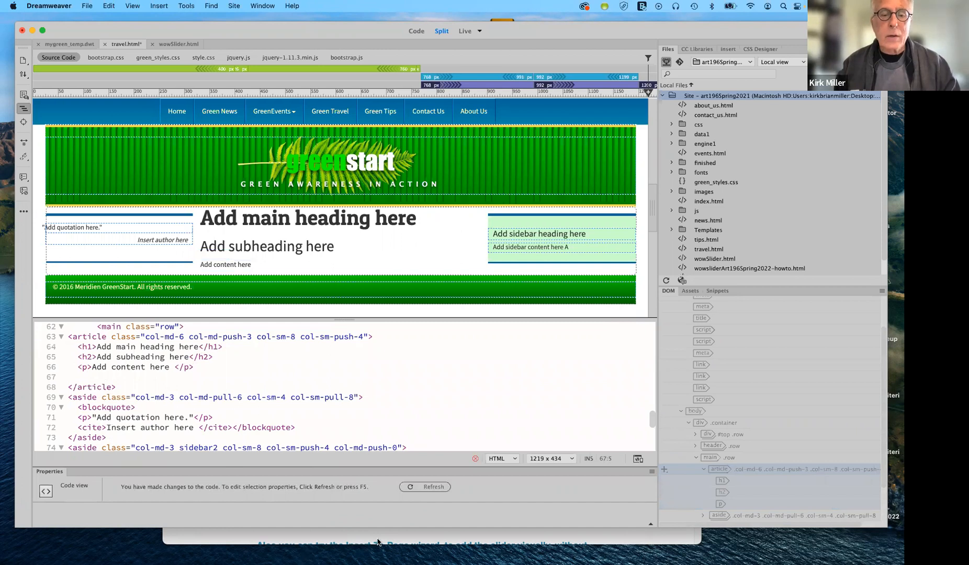
Copy the WOWSlider BODY section code from Safari's how-to page into the blank line below the "Add content here" paragraph in Dreamweaver.
click(377, 542)
click(377, 417)
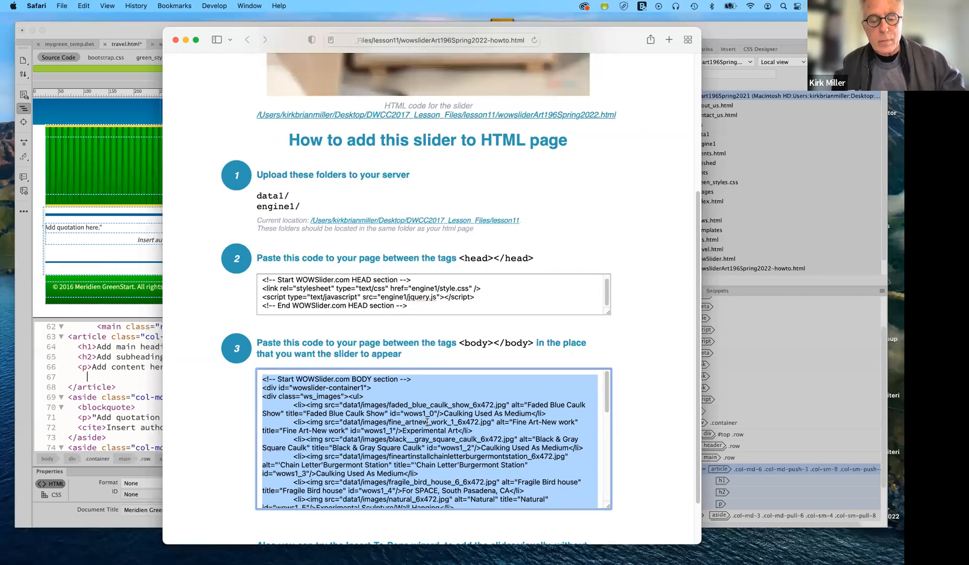
click(104, 377)
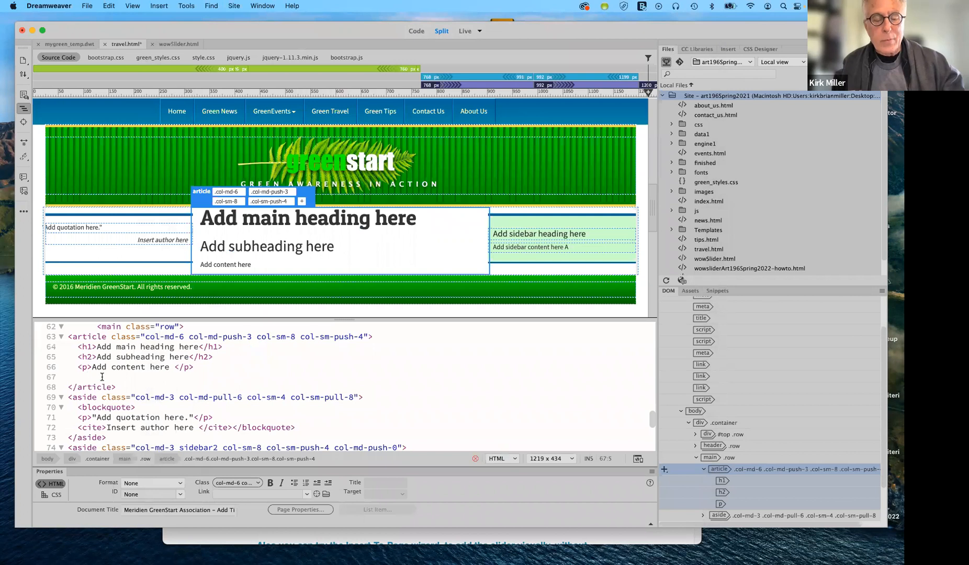
key(super+v)
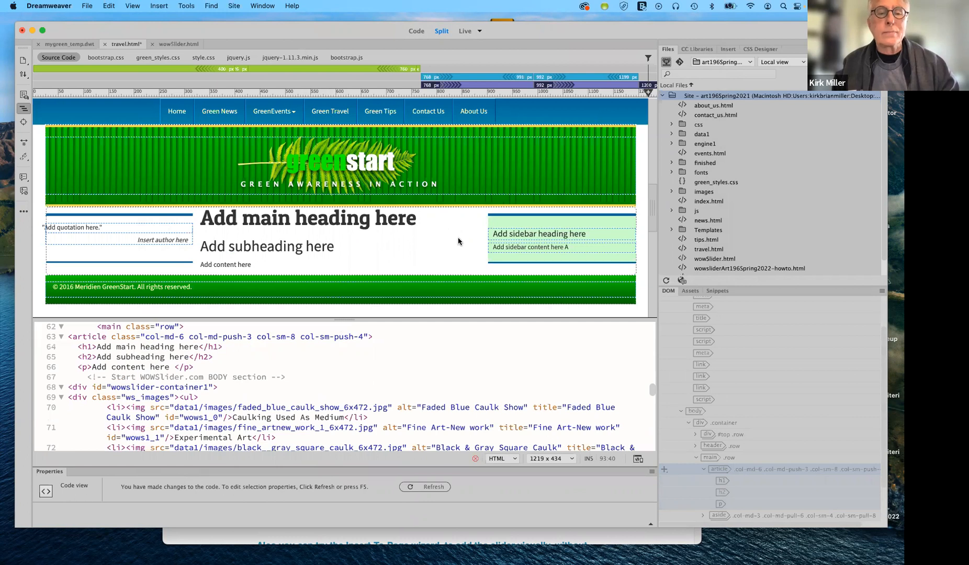
Save travel.html with the pasted slideshow code and show the page in full Live view.
click(667, 282)
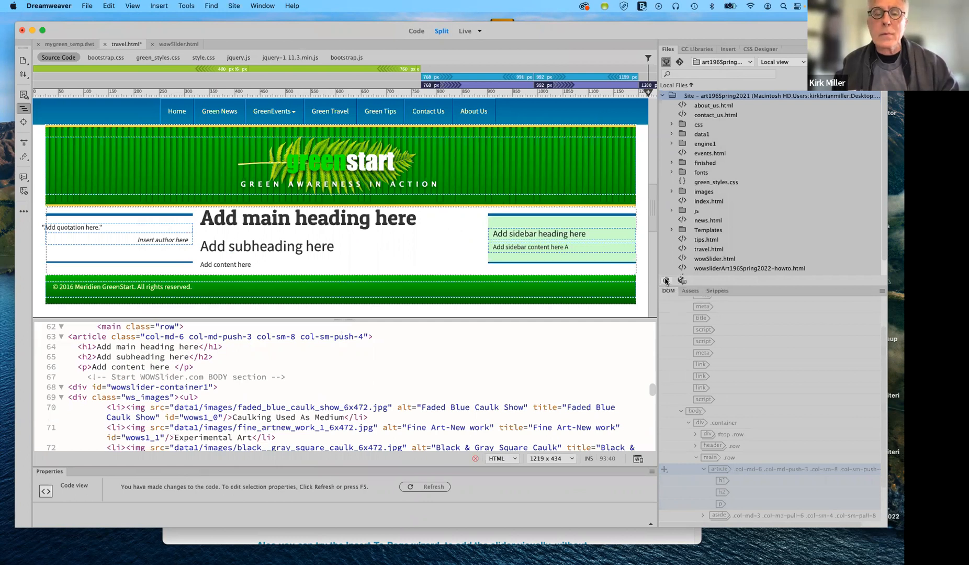
click(666, 281)
click(666, 281)
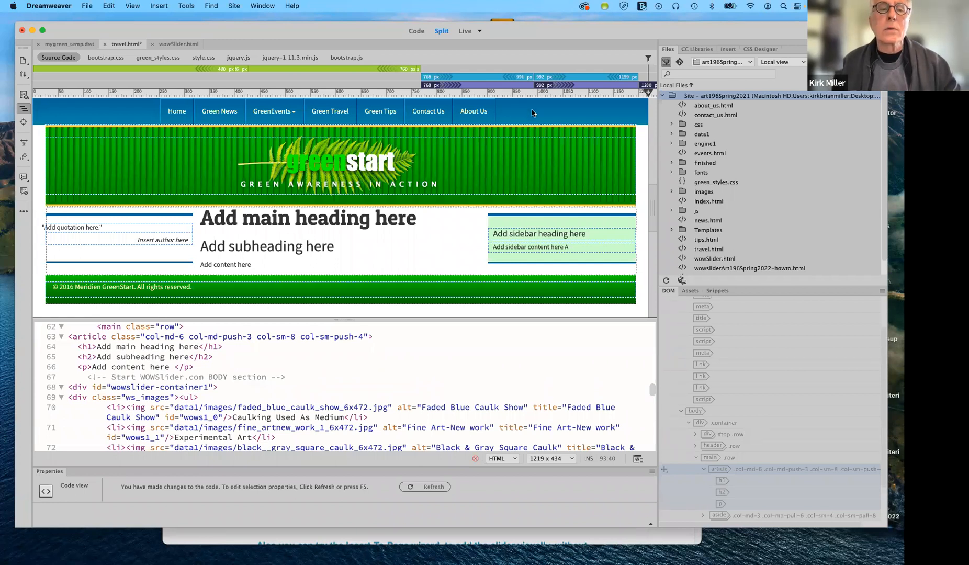
click(89, 6)
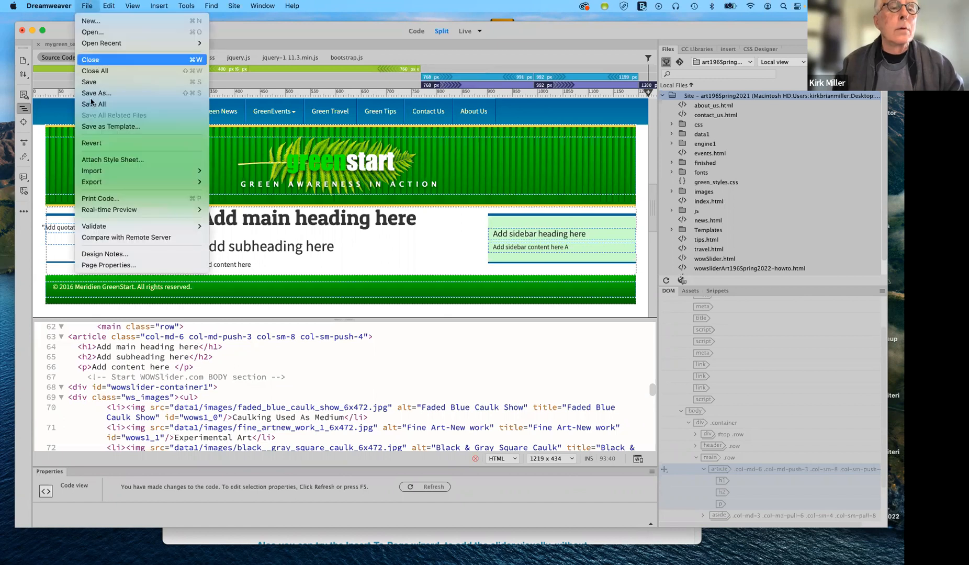
click(673, 219)
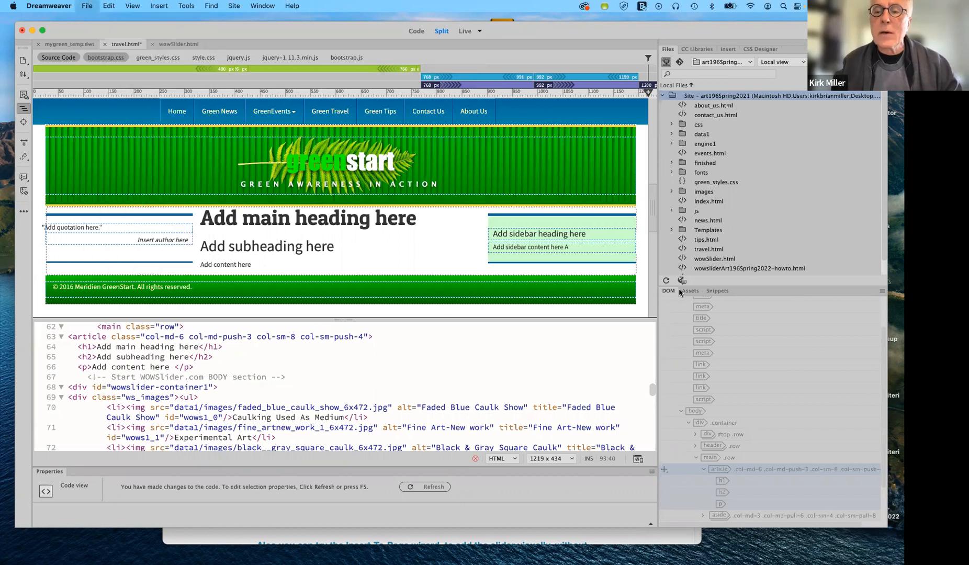
key(super+s)
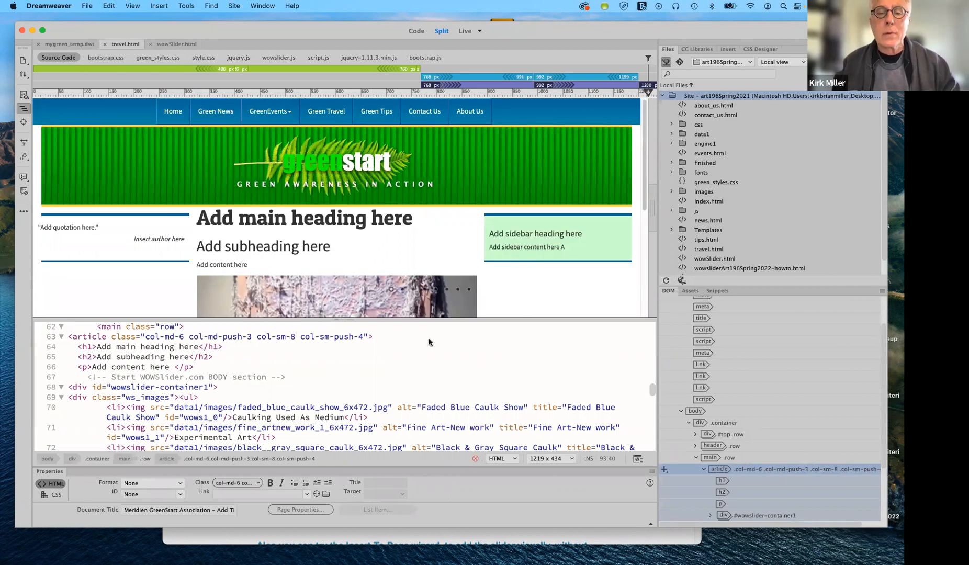
click(466, 32)
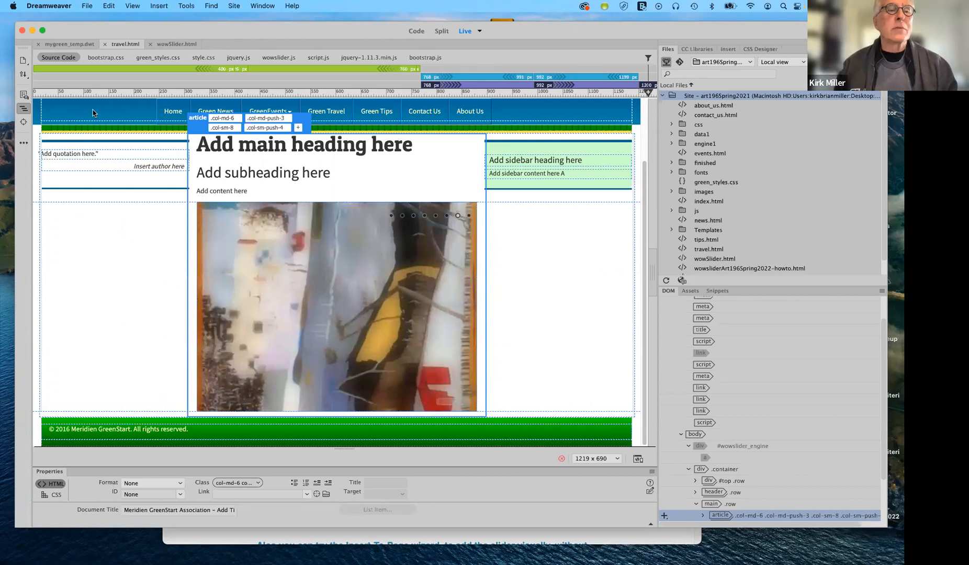
Preview travel.html in Google Chrome.
click(87, 6)
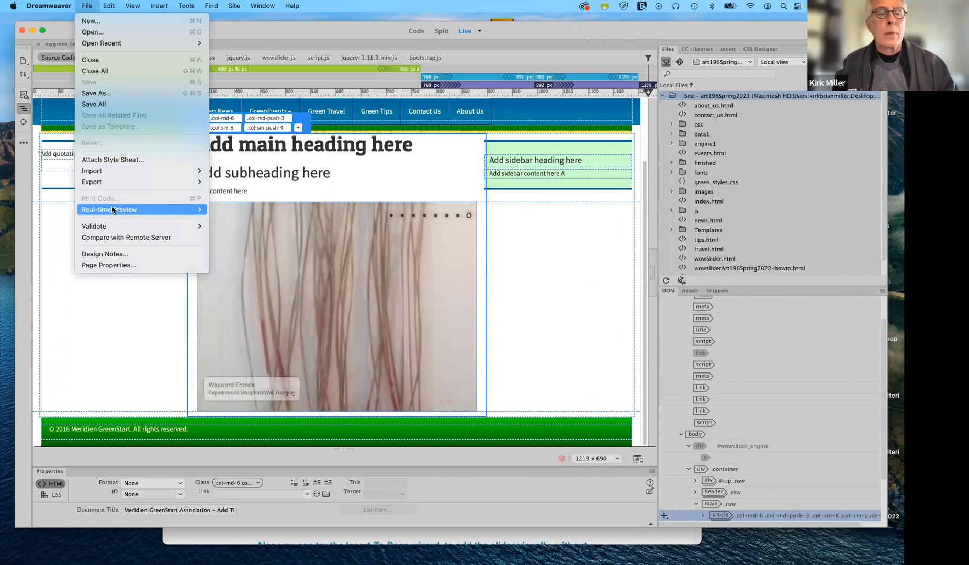
mouse_move(112, 209)
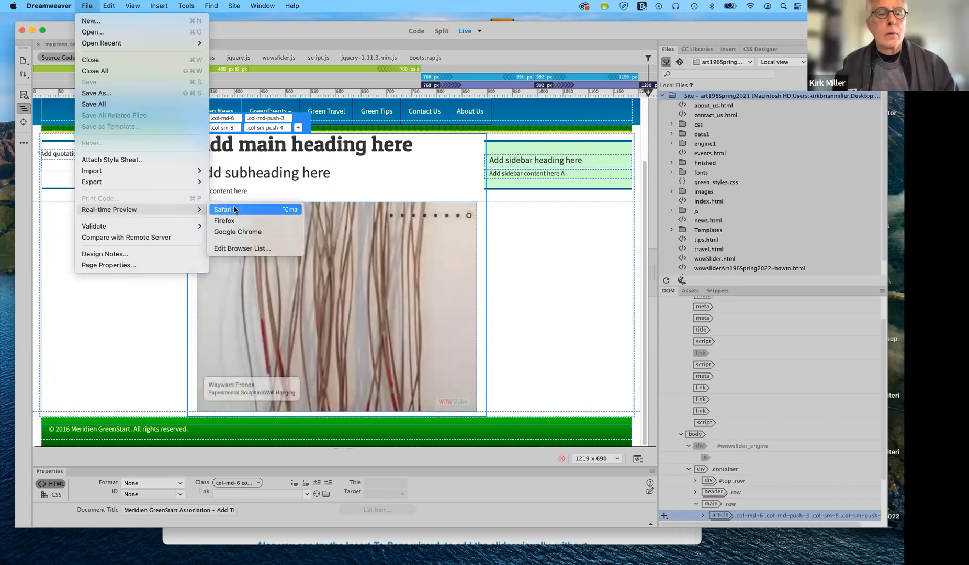
click(227, 233)
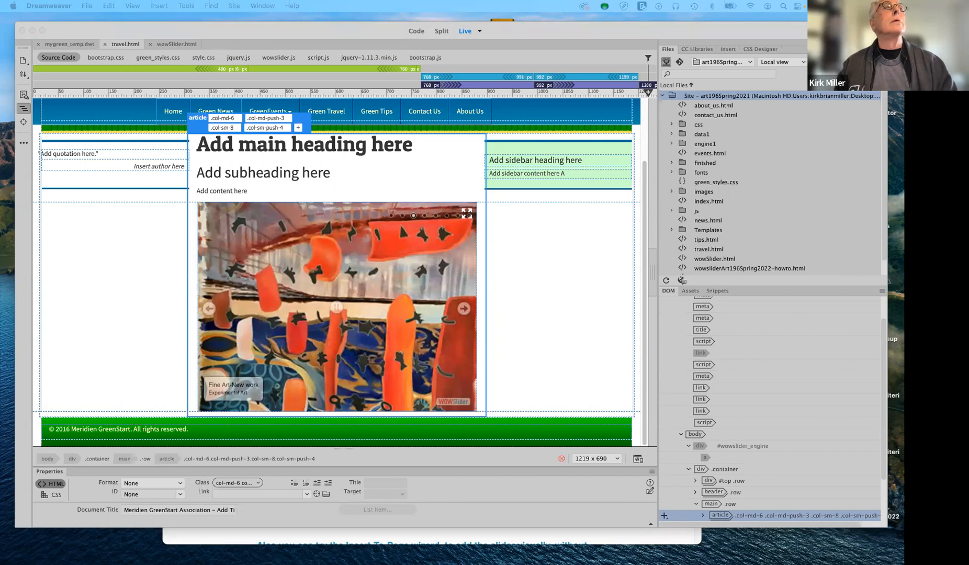
drag(156, 85, 121, 72)
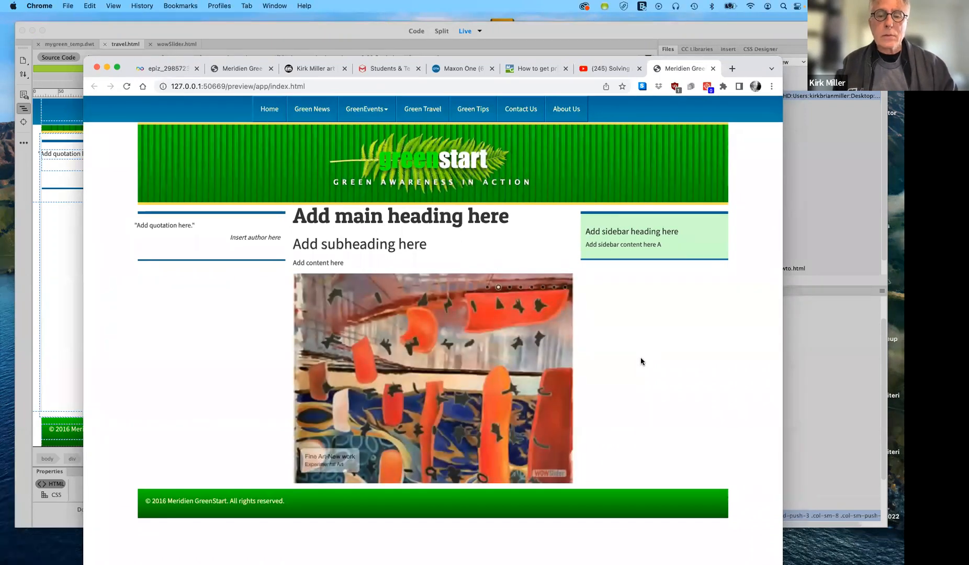
Test the slideshow's forward, back and Wayward Fronds slide controls in the preview, and open the Green News page from the site navigation.
mouse_move(429, 380)
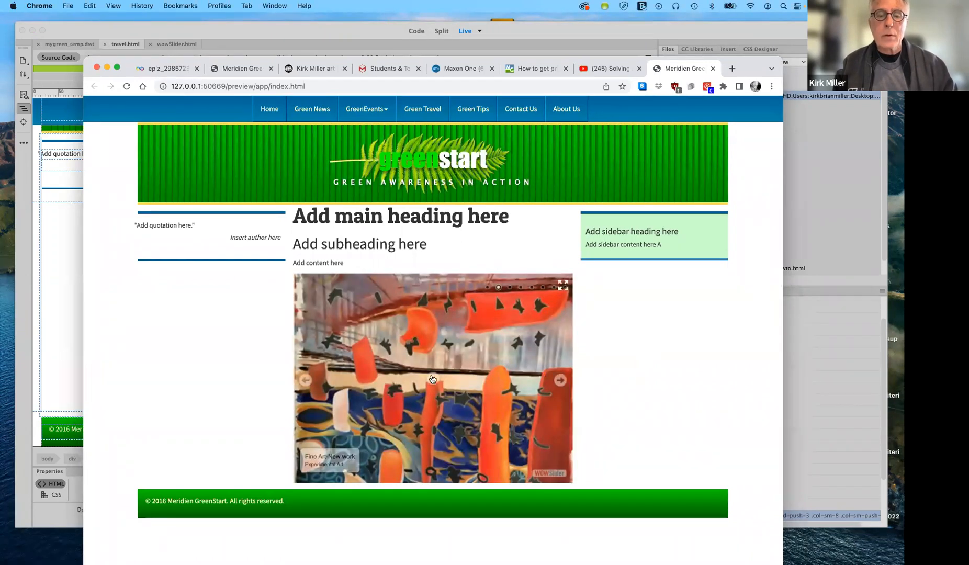
click(561, 382)
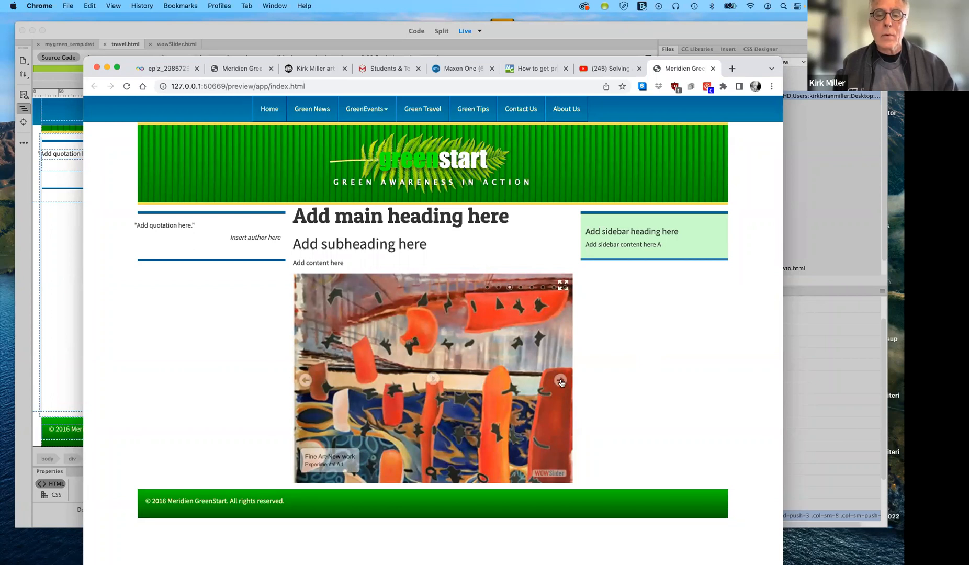
click(306, 382)
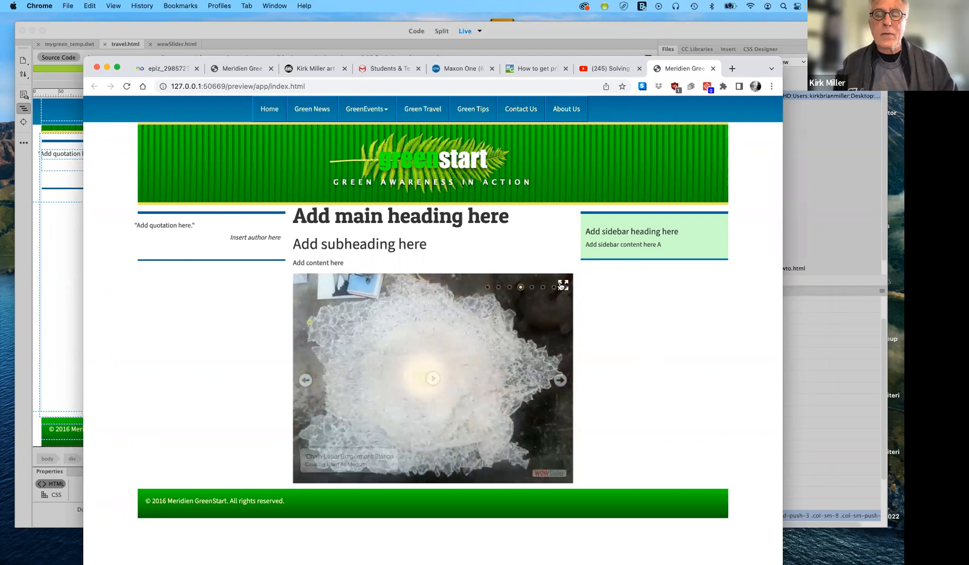
mouse_move(564, 285)
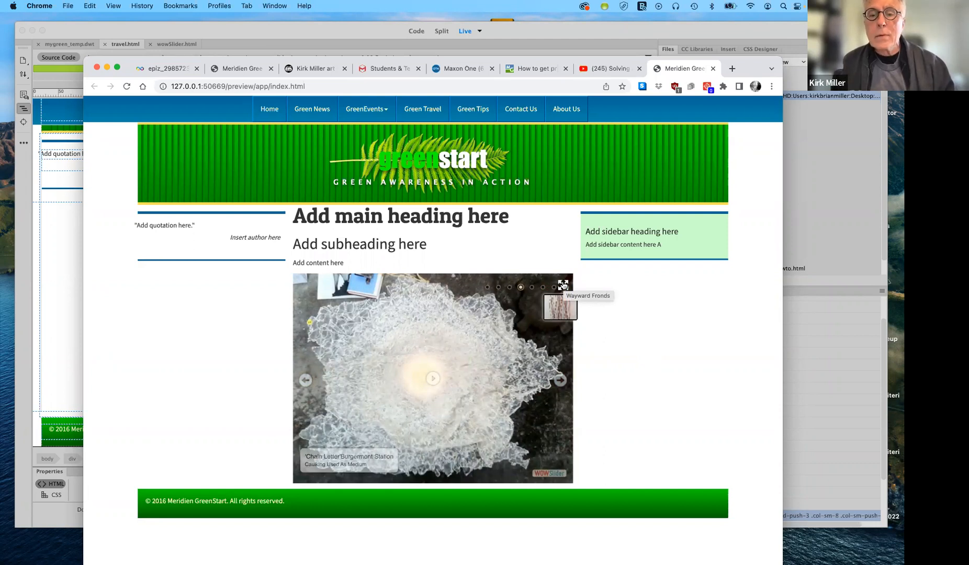
click(543, 314)
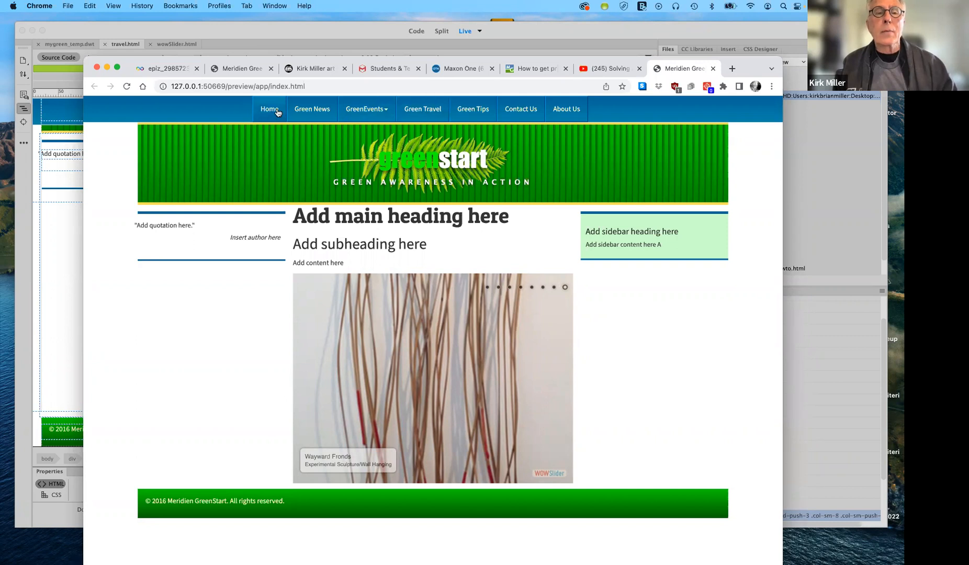
click(310, 110)
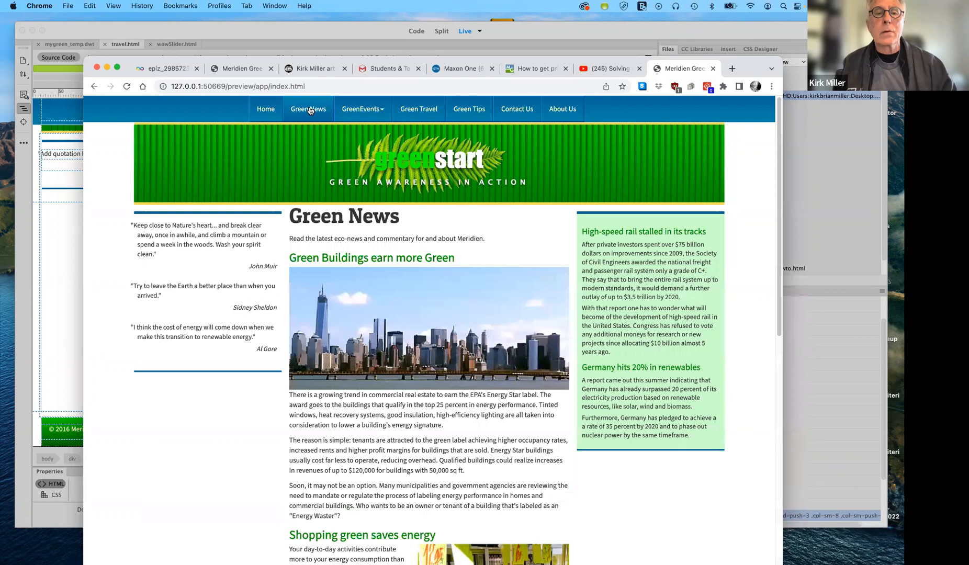
click(556, 109)
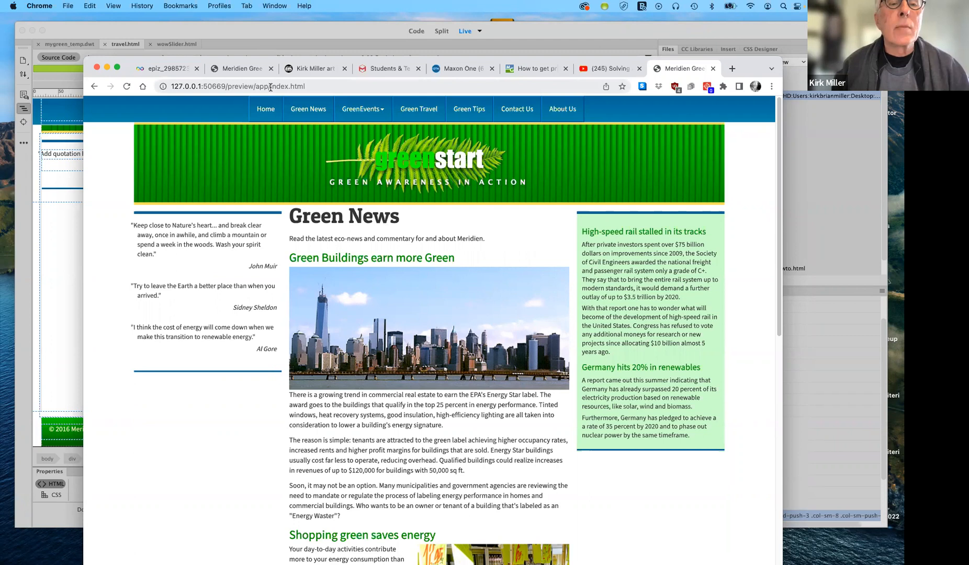
Try to load travel.html in place of index.html in the preview address, and go back to the slideshow page.
drag(270, 88, 313, 87)
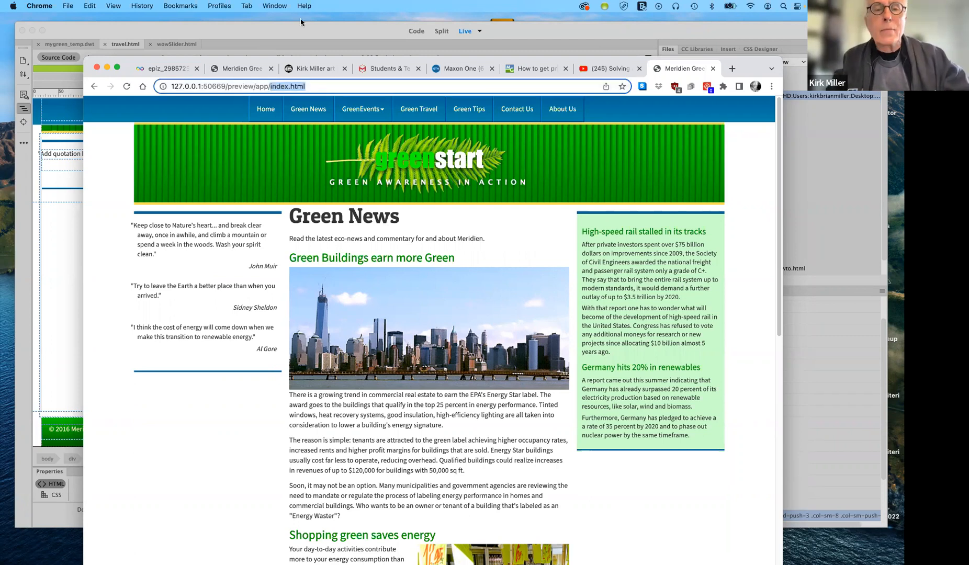
text(tra)
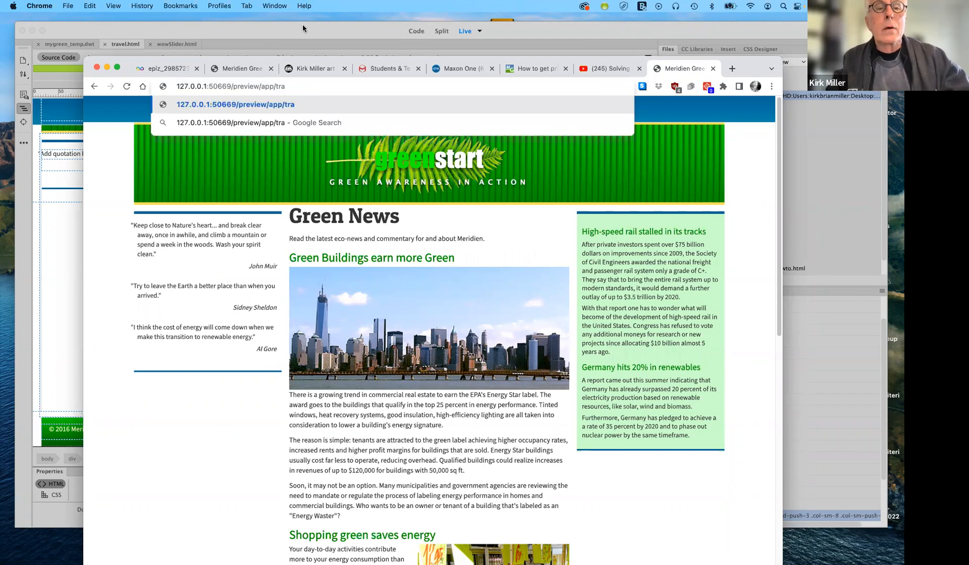
text(vel.h)
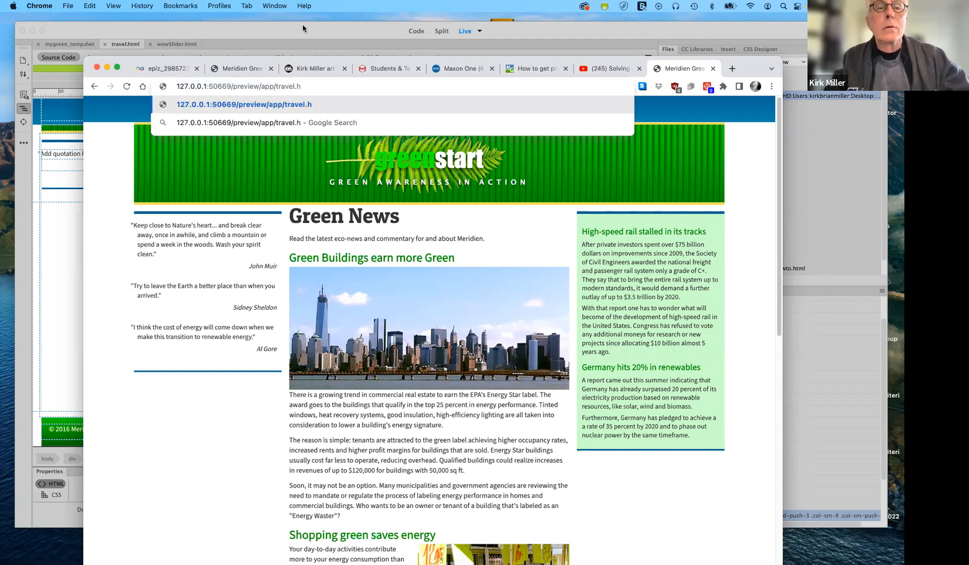
text(tml)
key(Return)
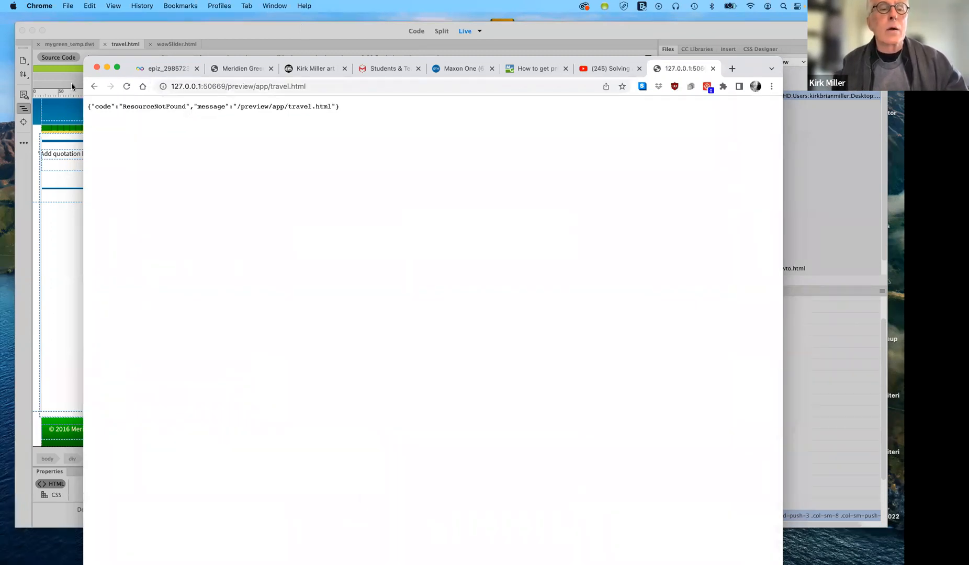
click(94, 87)
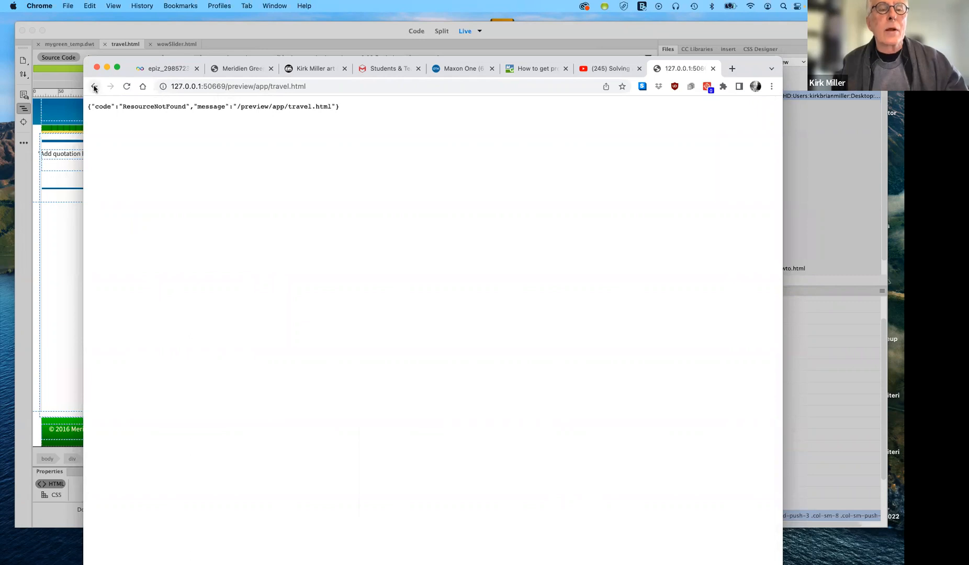
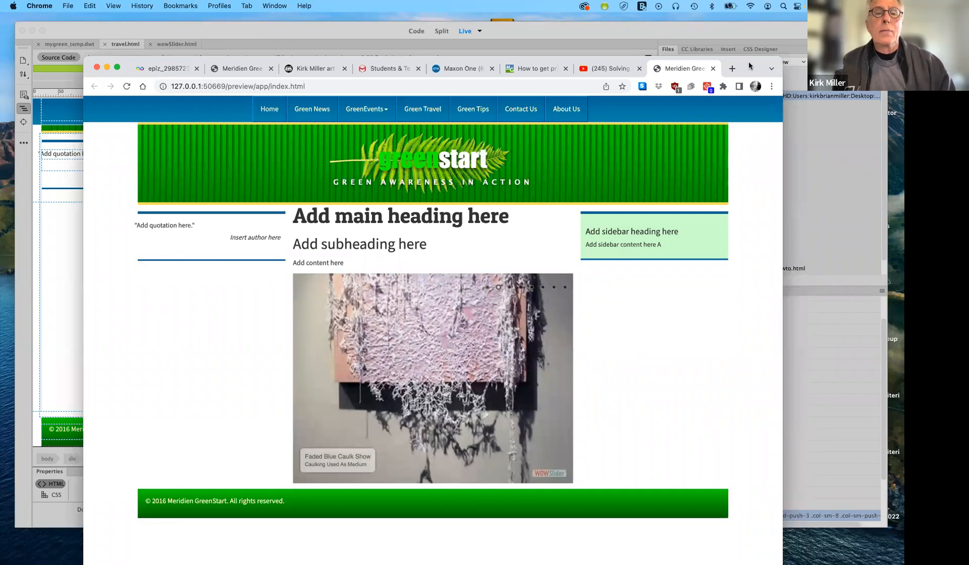
drag(752, 66, 727, 210)
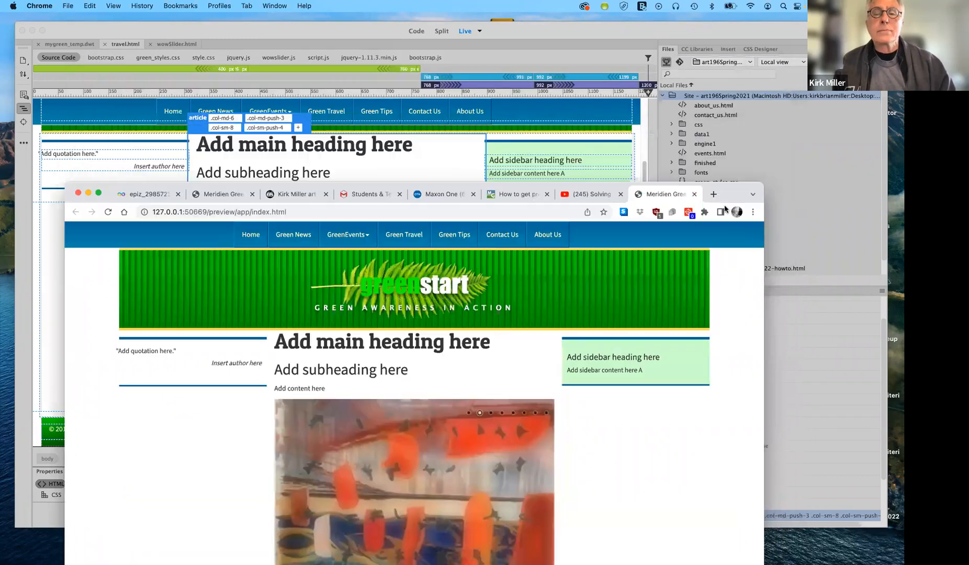
drag(726, 252, 731, 257)
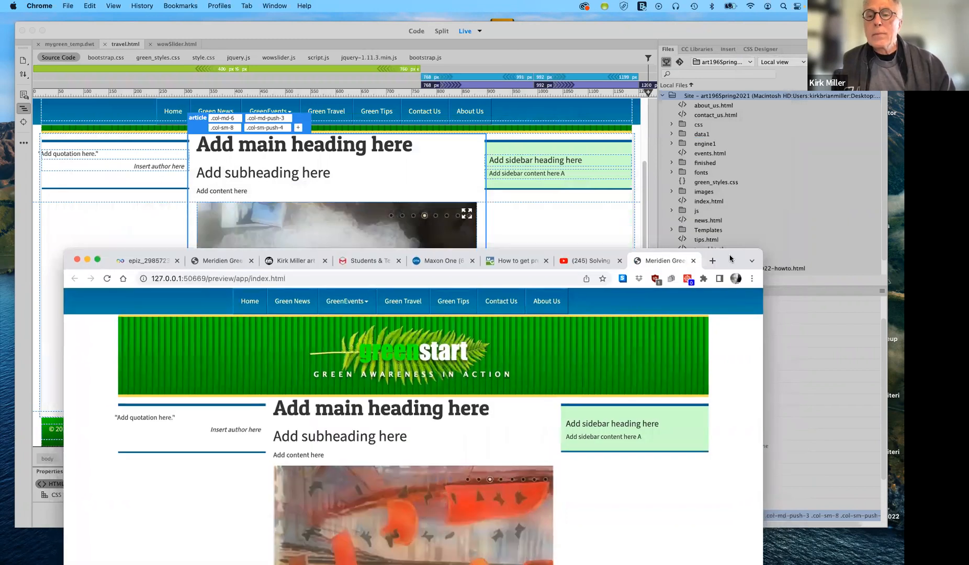
drag(731, 258, 734, 249)
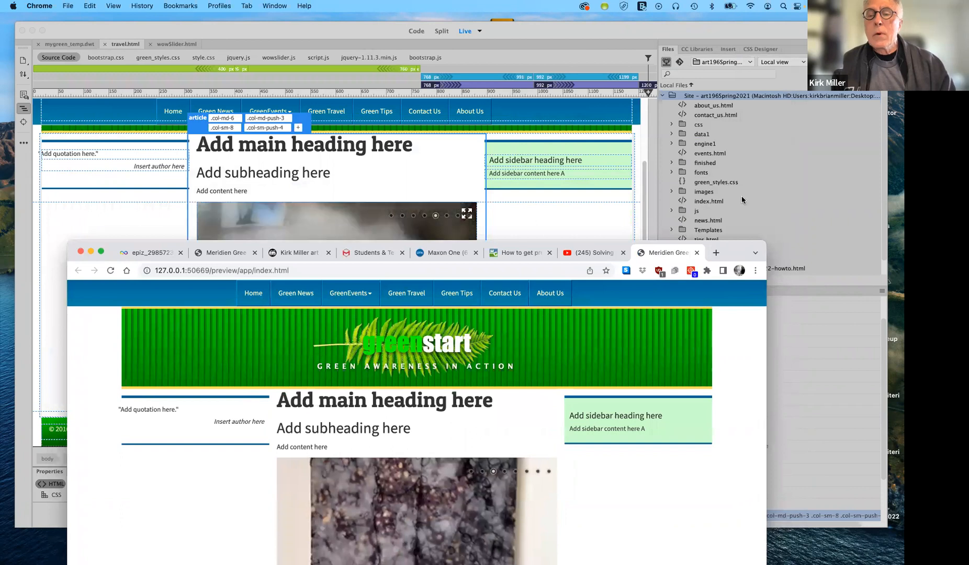
drag(742, 200, 740, 243)
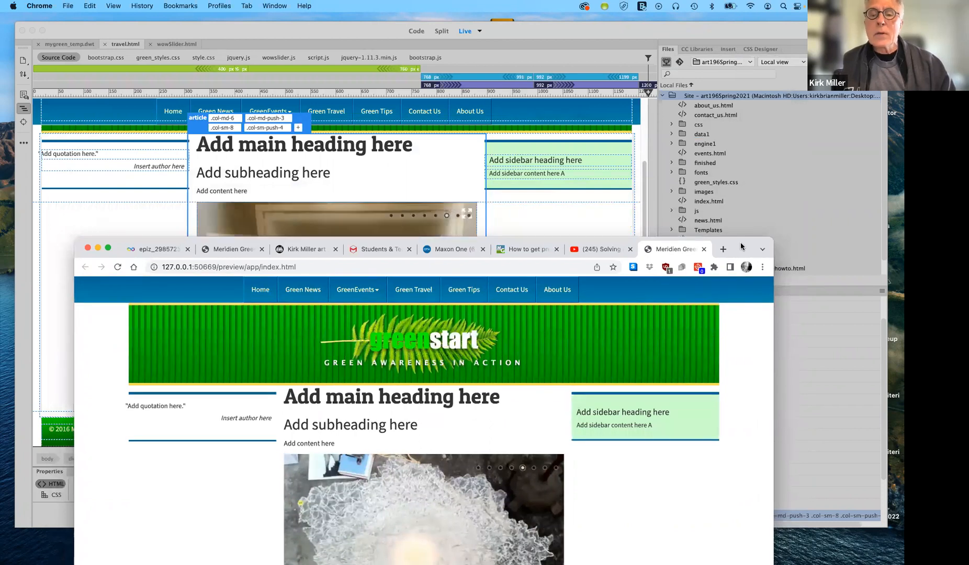
drag(740, 243, 751, 70)
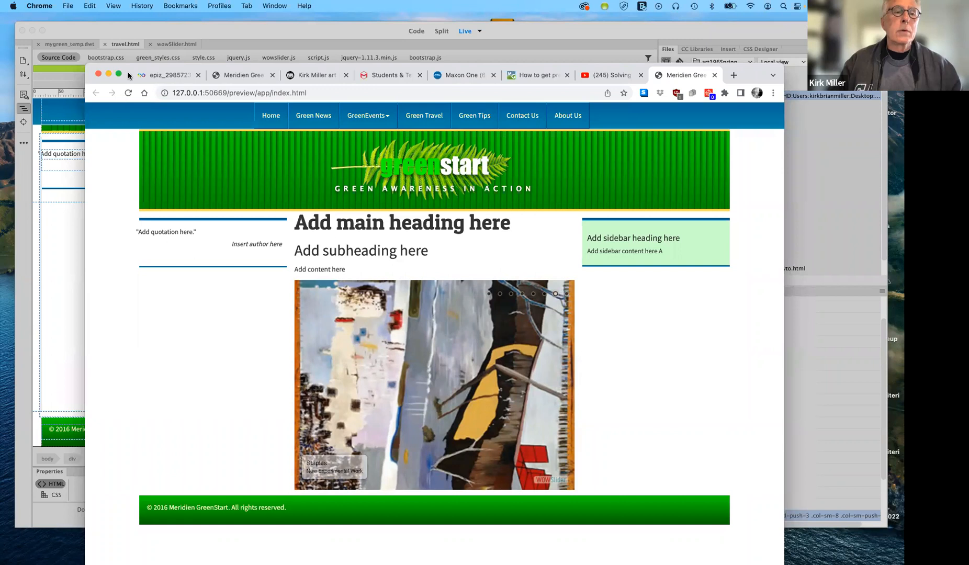
Minimize the Chrome preview and open wowSlider.html from the site files in Dreamweaver, viewing its placeholder content down to the footer.
click(108, 74)
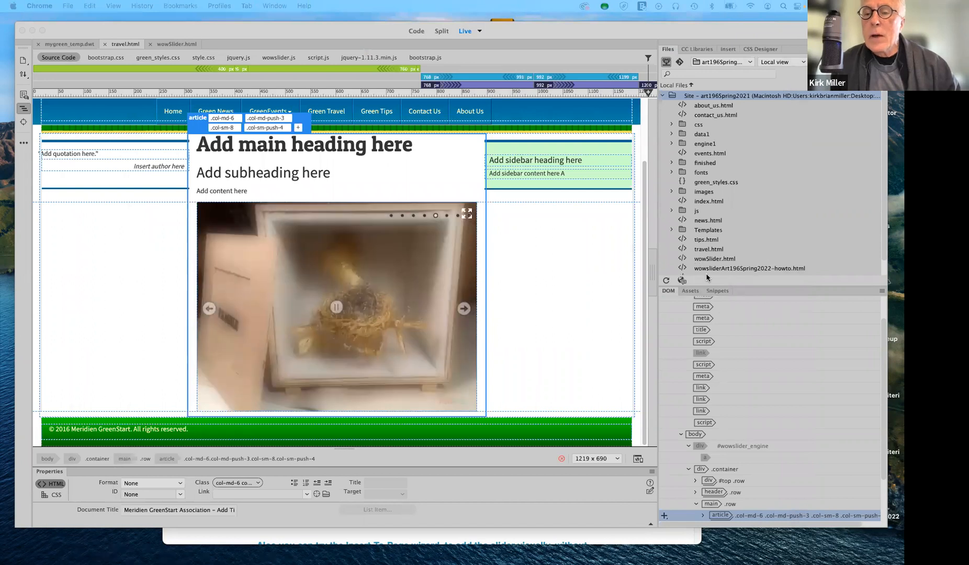
scroll(709, 266, down, 1)
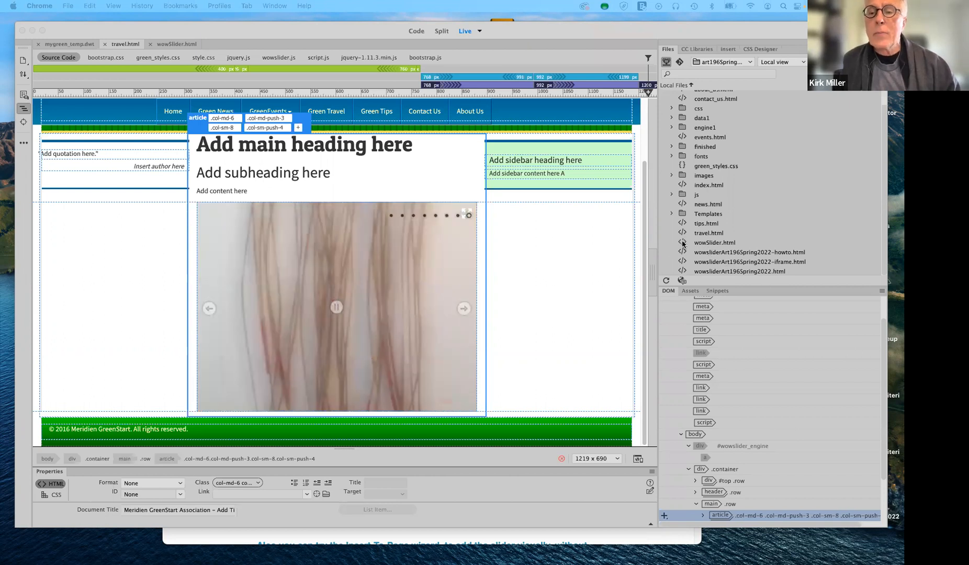
click(683, 243)
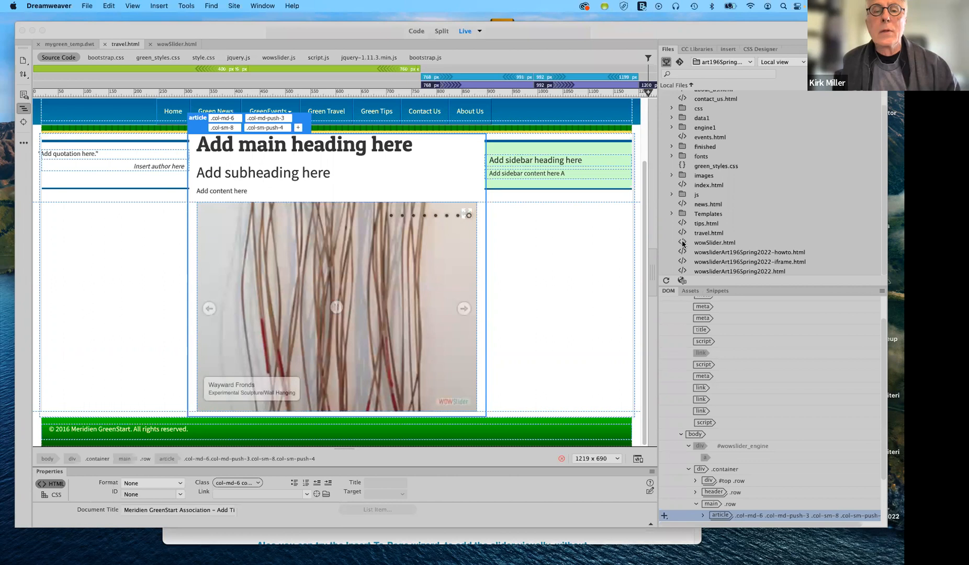
click(683, 243)
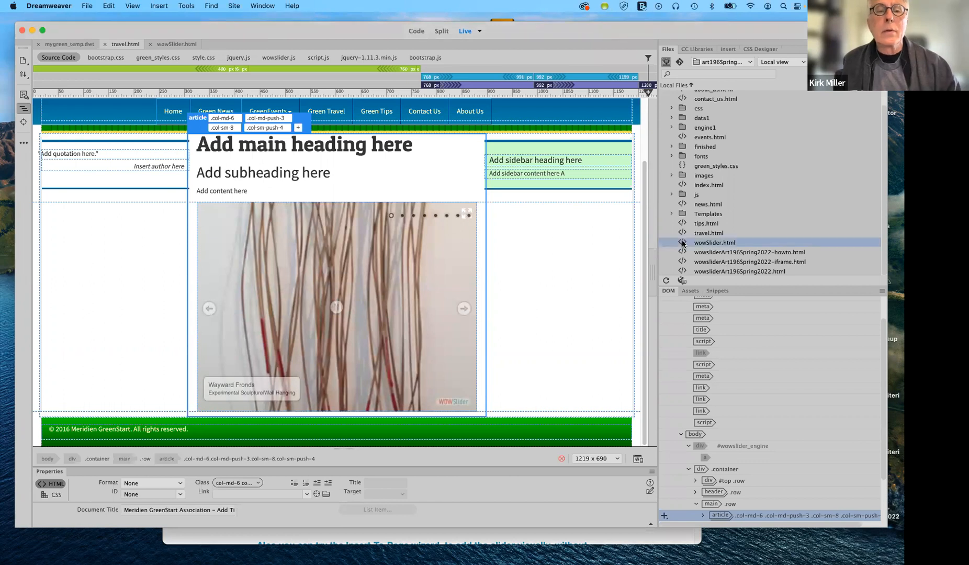
double_click(683, 243)
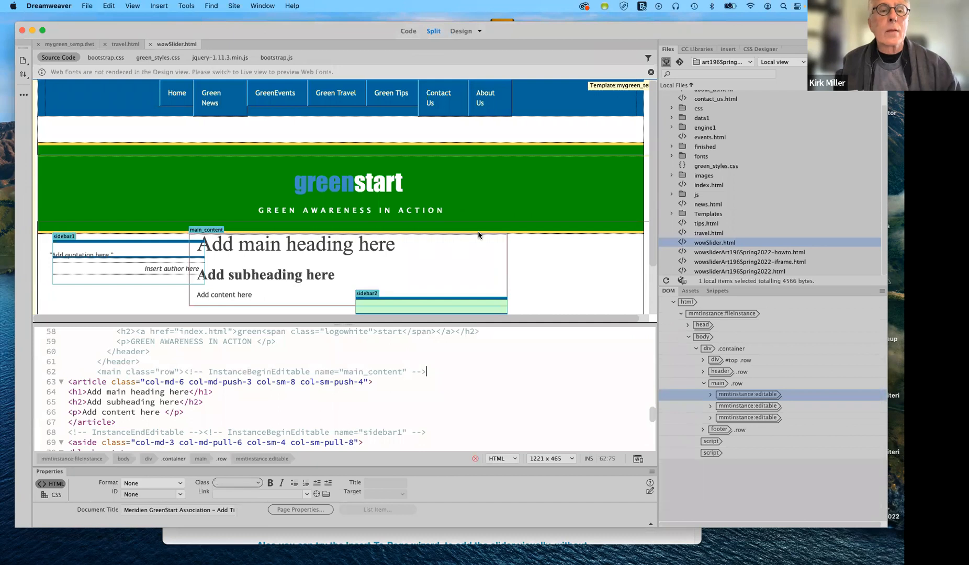
scroll(557, 272, down, 1)
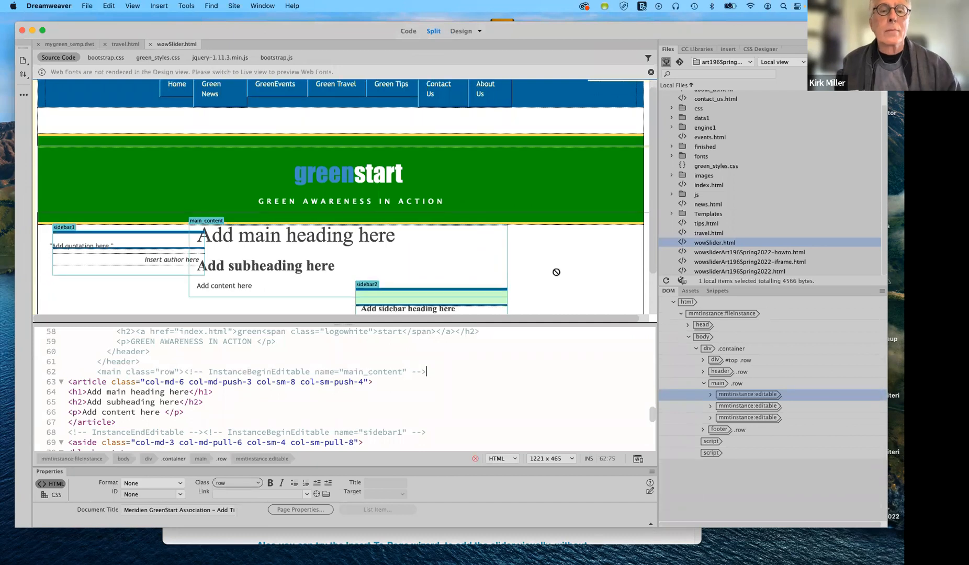
scroll(557, 272, down, 5)
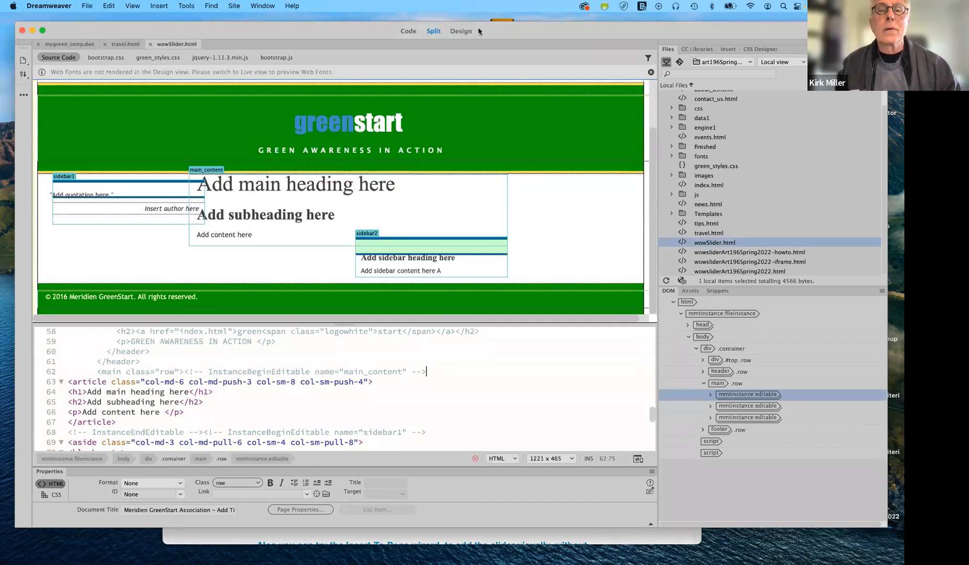
Show wowSlider.html in Live view, and open wowsliderArt196Spring2022-howto.html to read its instructions for adding the slider to an HTML page.
click(480, 31)
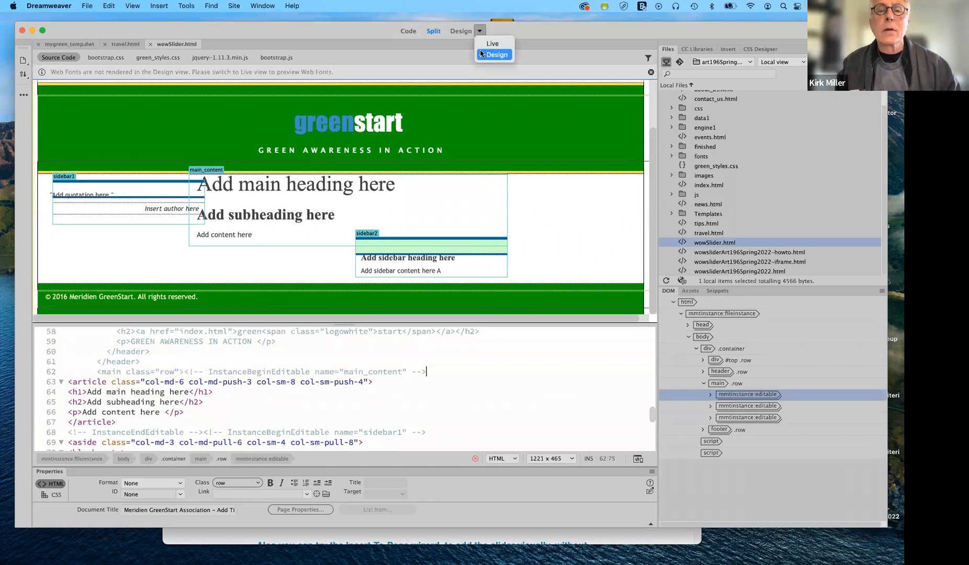
click(483, 44)
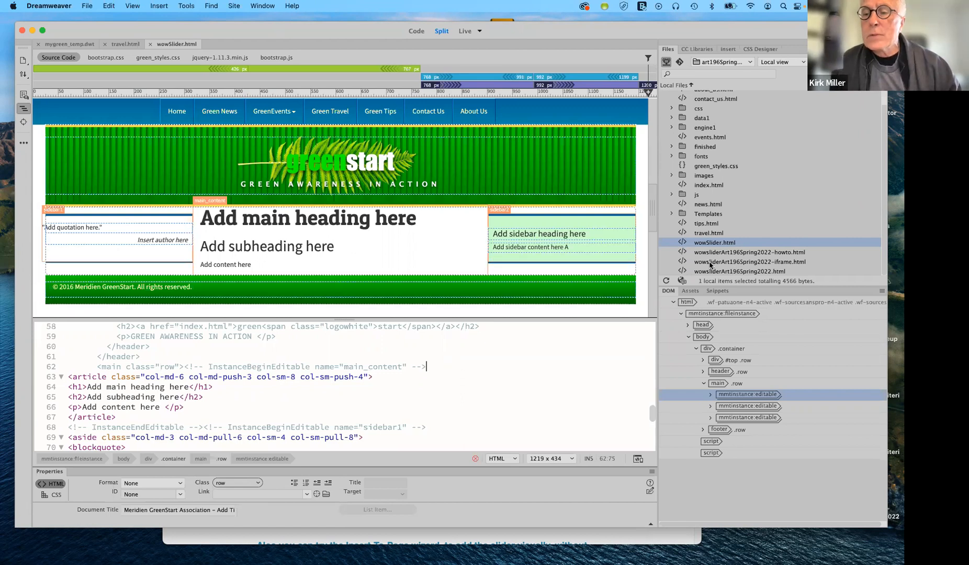
click(683, 253)
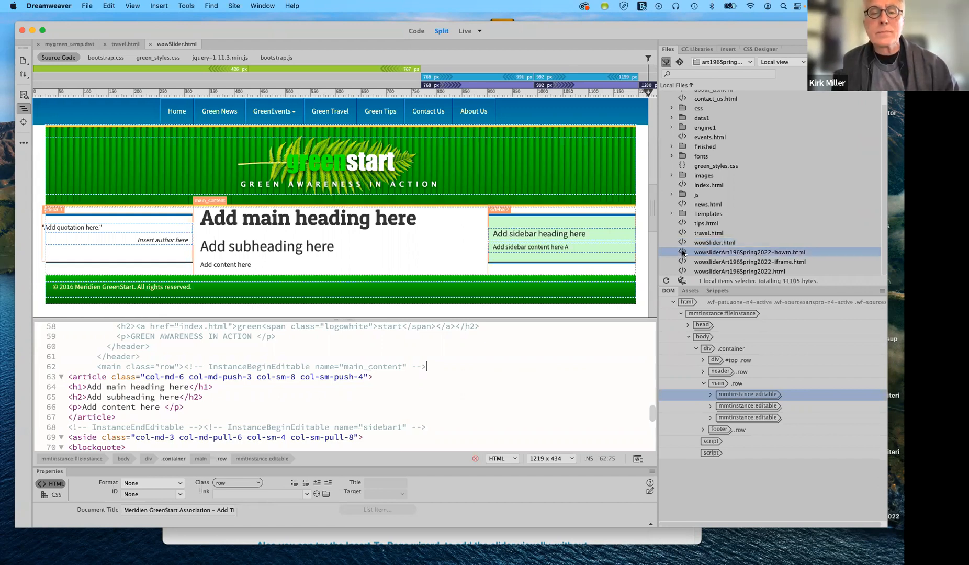
double_click(683, 253)
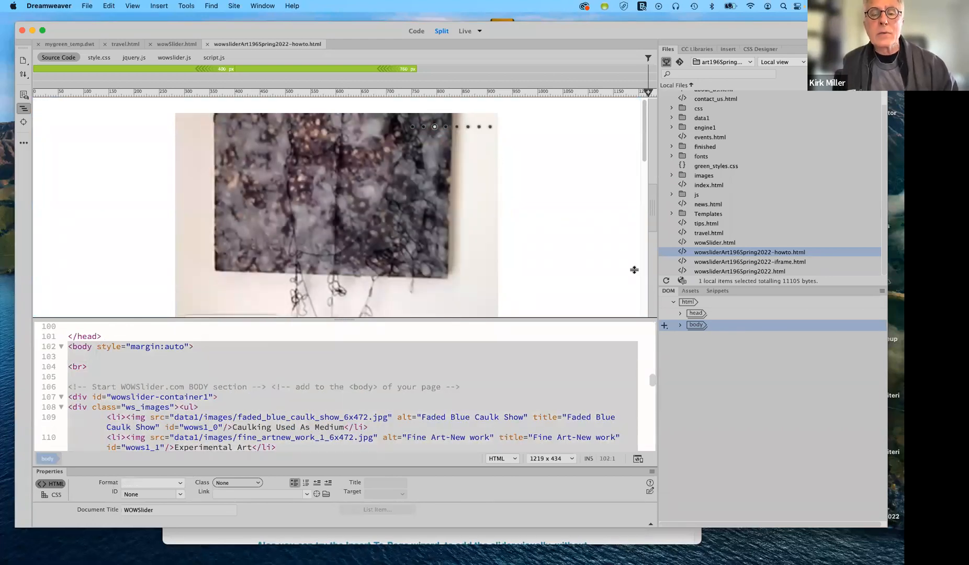
drag(632, 320, 626, 398)
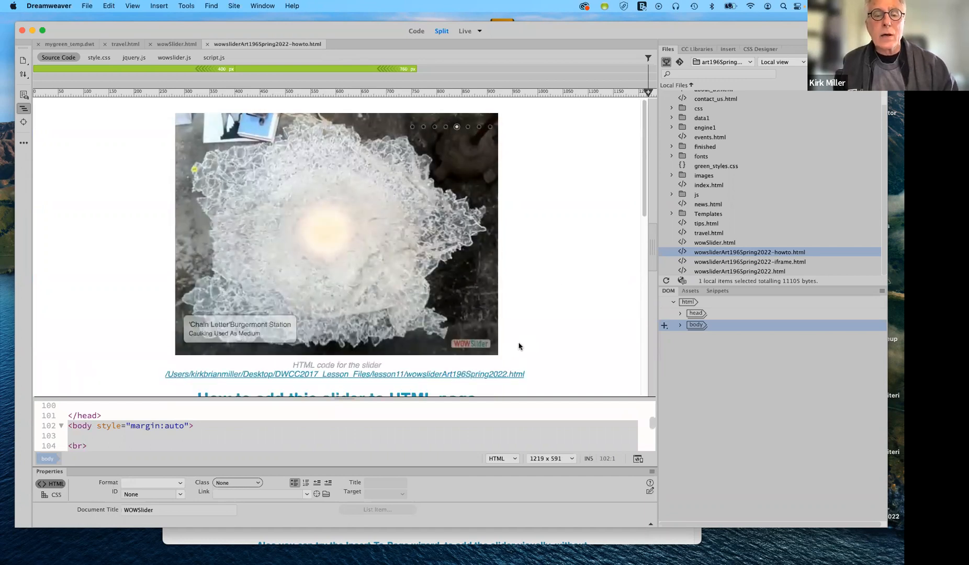
scroll(329, 242, down, 5)
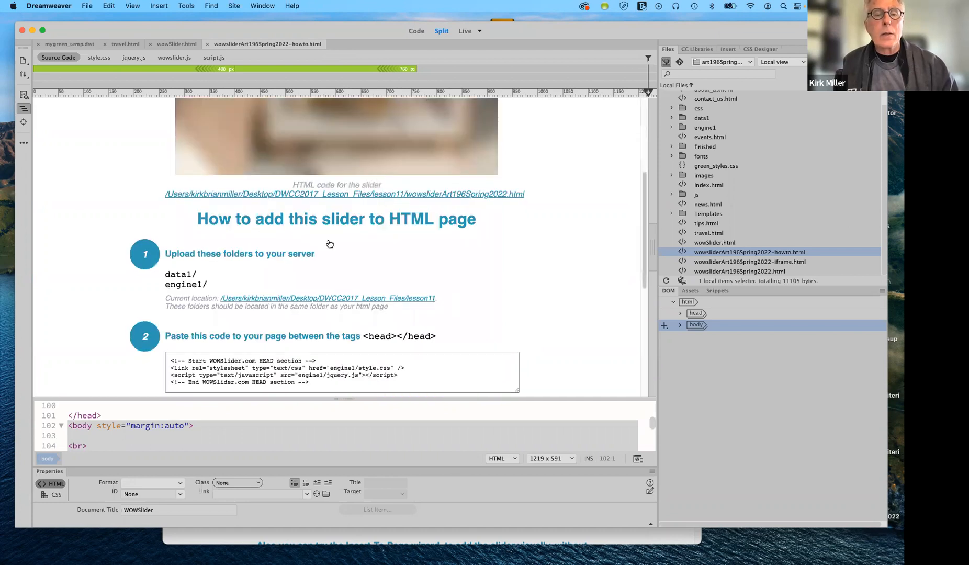
scroll(271, 204, down, 1)
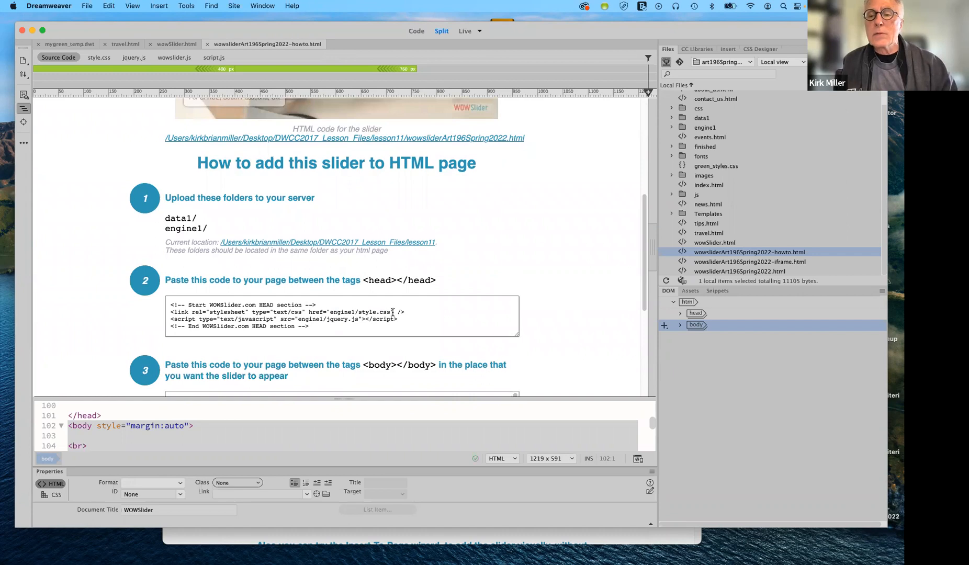
View travel.html again, and return to the mygreen_temp.dwt template to save all open files.
click(682, 234)
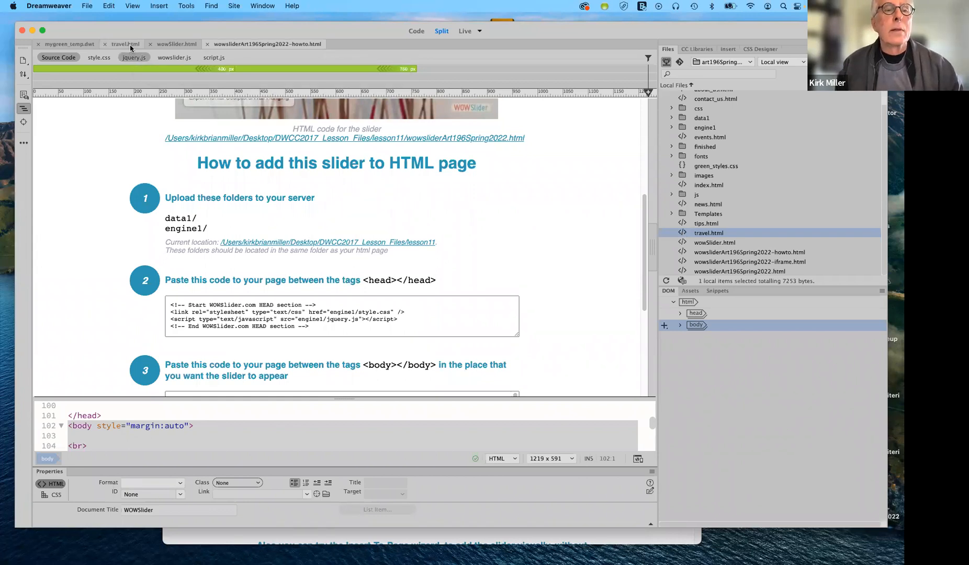
click(126, 44)
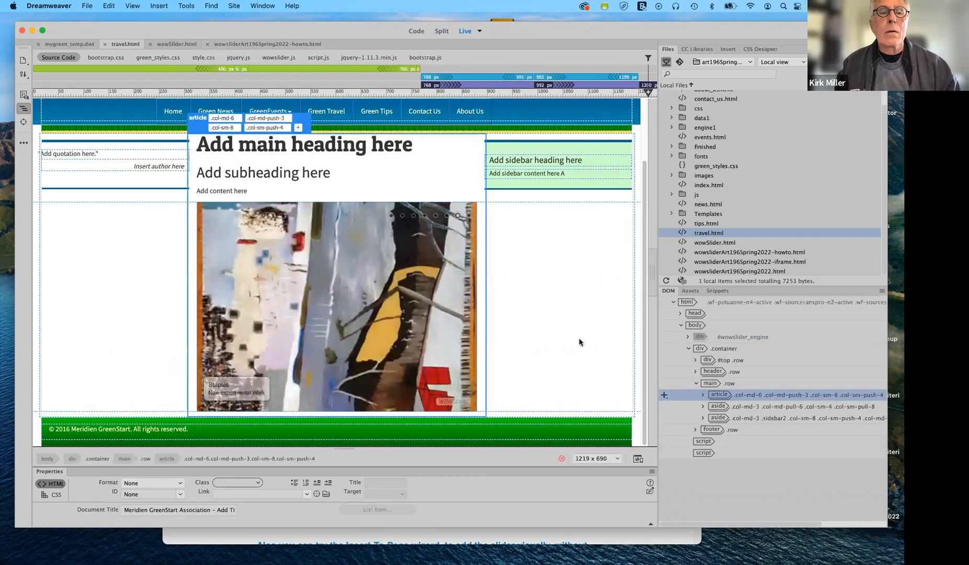
click(72, 45)
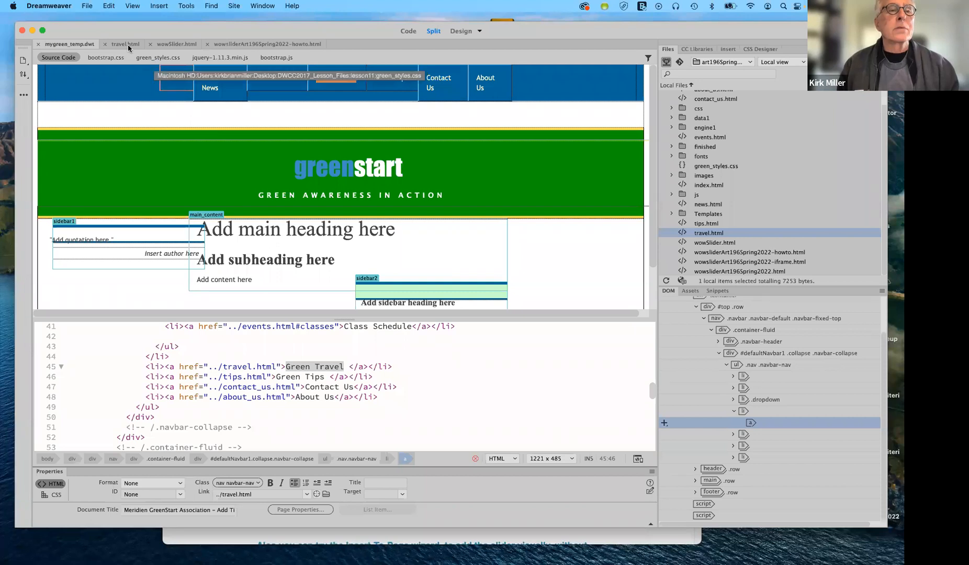
click(87, 6)
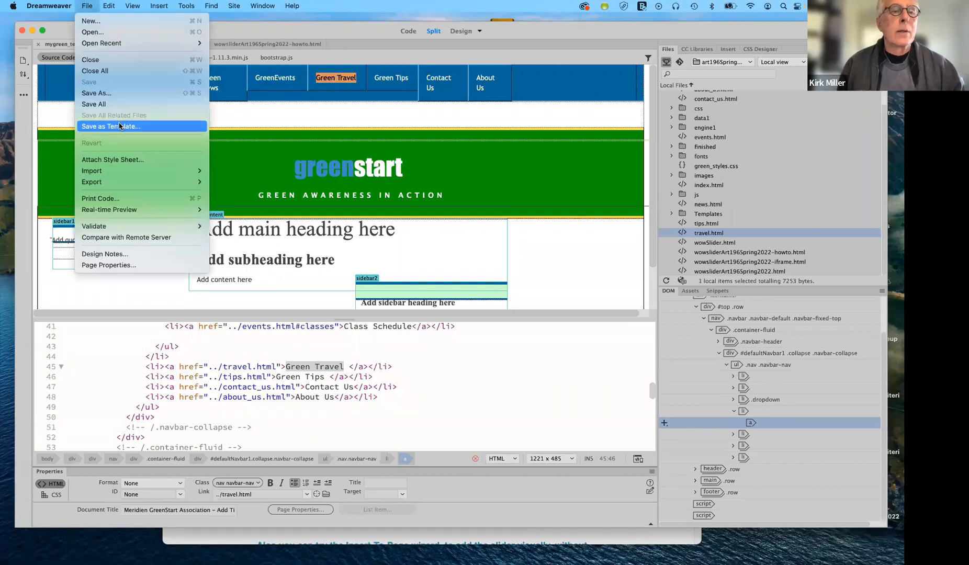
click(125, 105)
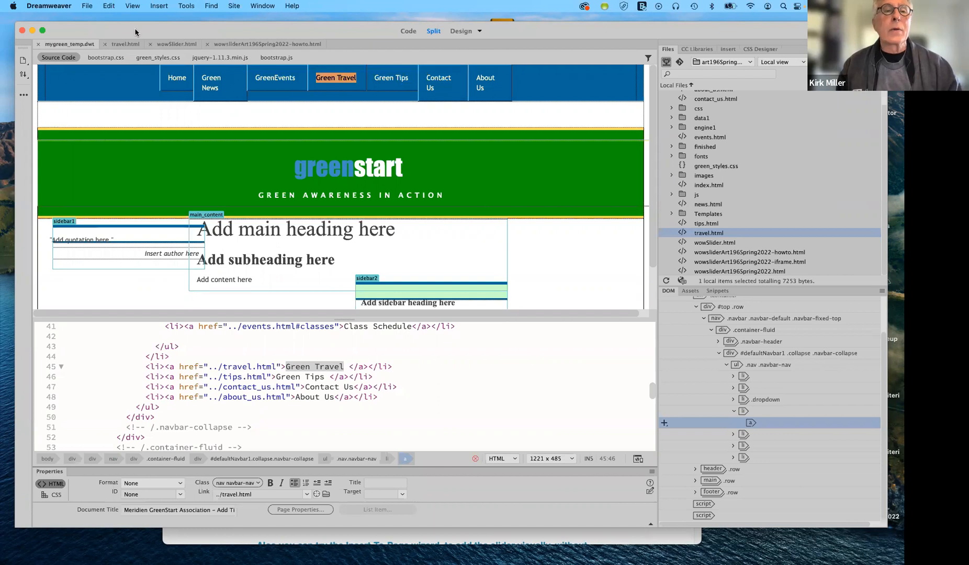
Link the Green Travel navigation item in travel.html to travel.html in Design view, and save all files.
click(126, 44)
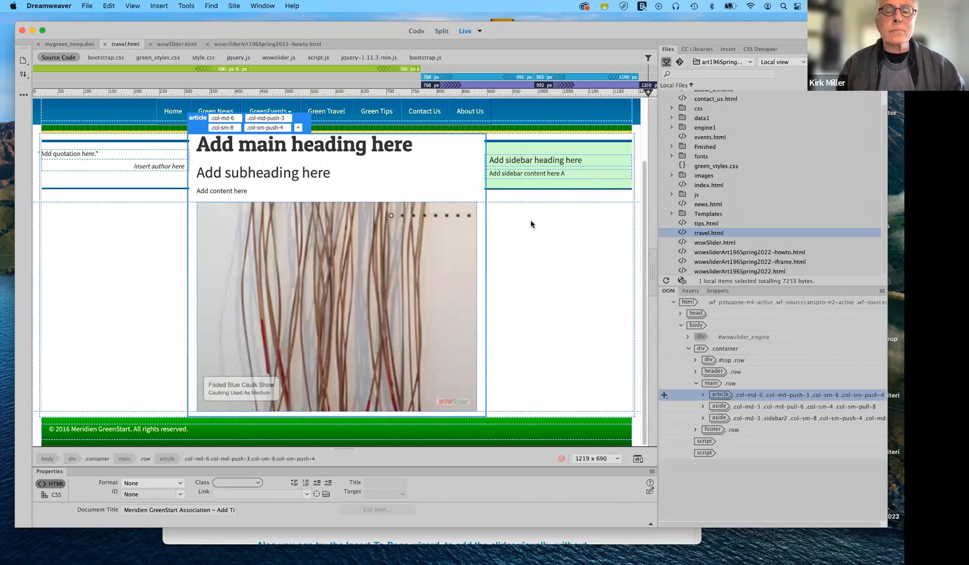
scroll(281, 124, up, 2)
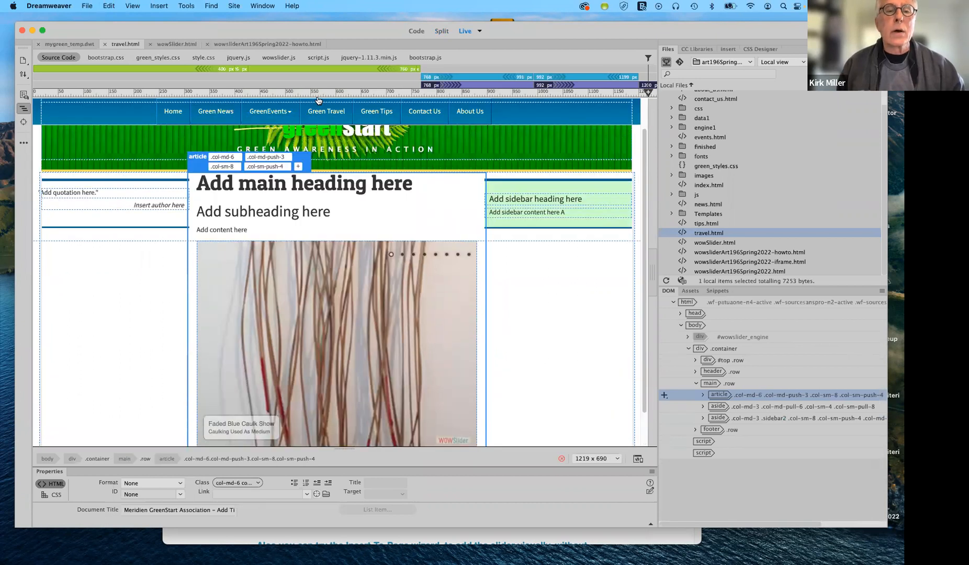
click(479, 31)
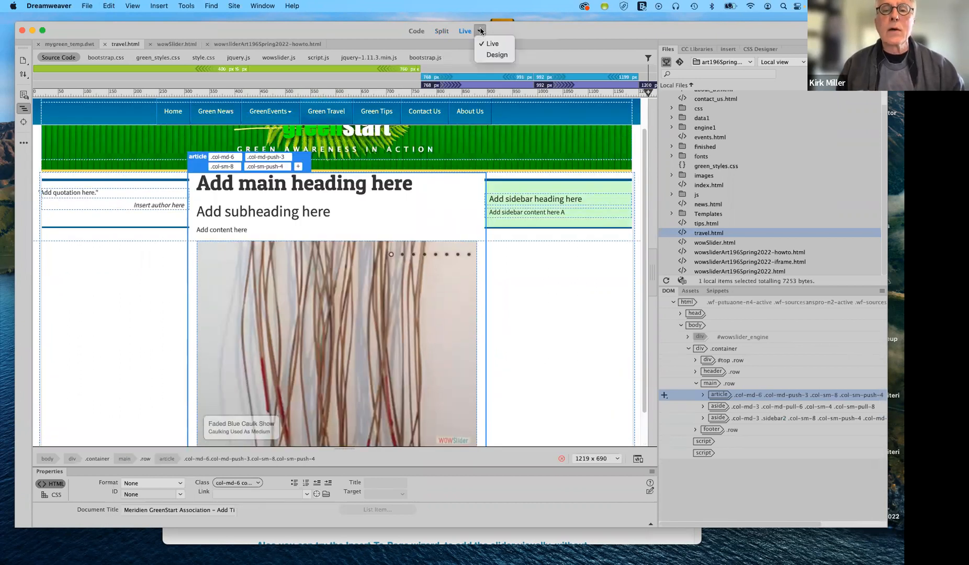
click(495, 54)
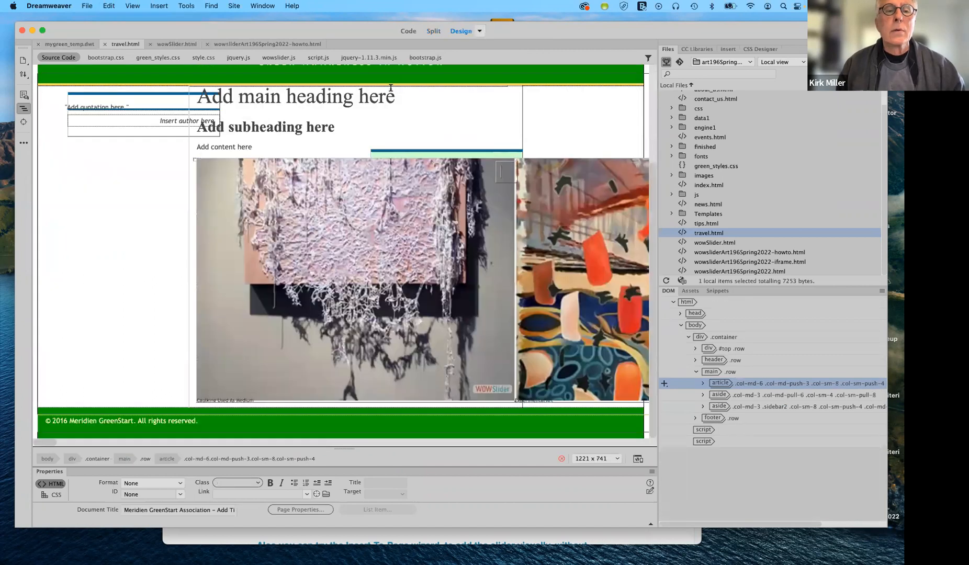
scroll(324, 79, up, 5)
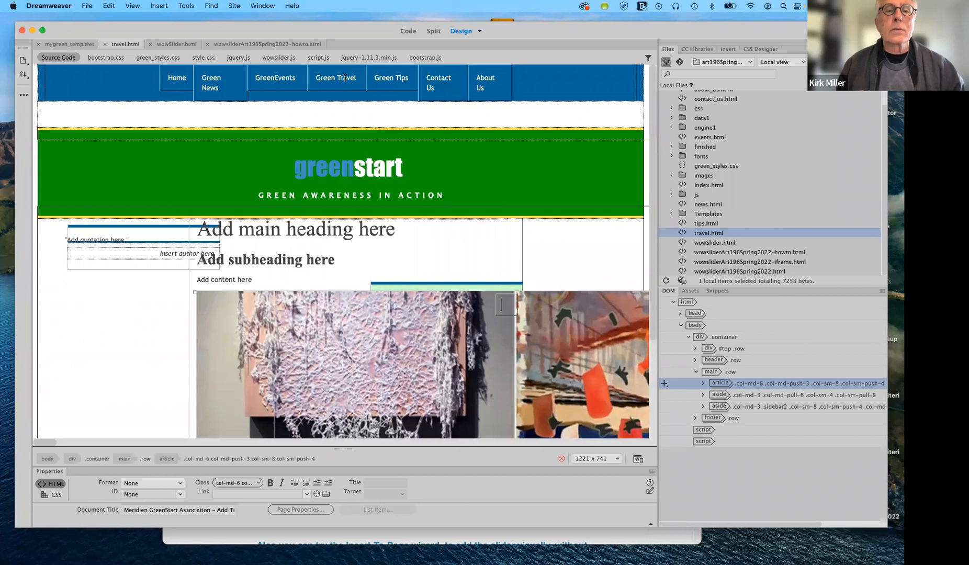
click(345, 77)
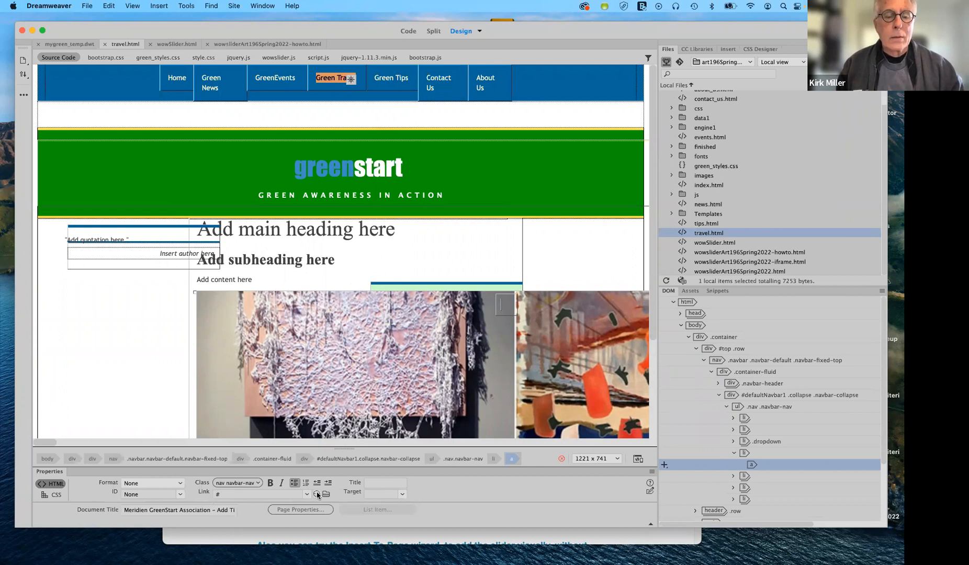
drag(316, 494, 685, 235)
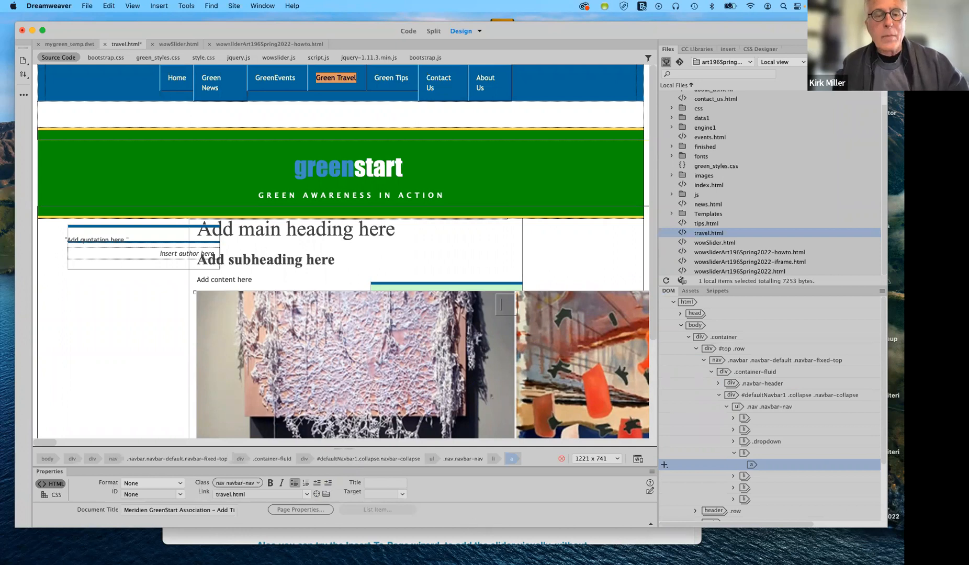
click(89, 7)
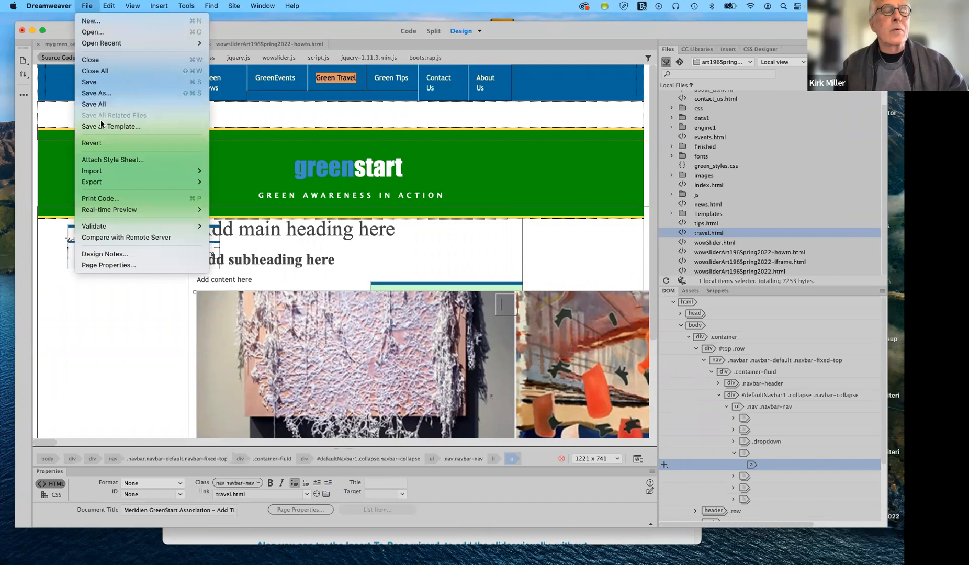
click(108, 104)
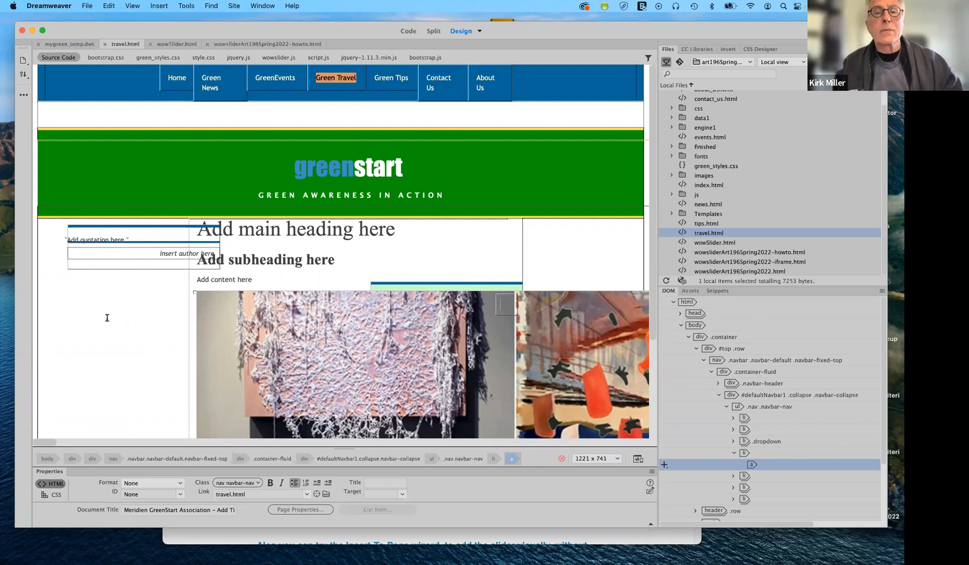
Return travel.html to Live view and check the slideshow in the page down to the footer.
scroll(456, 351, down, 5)
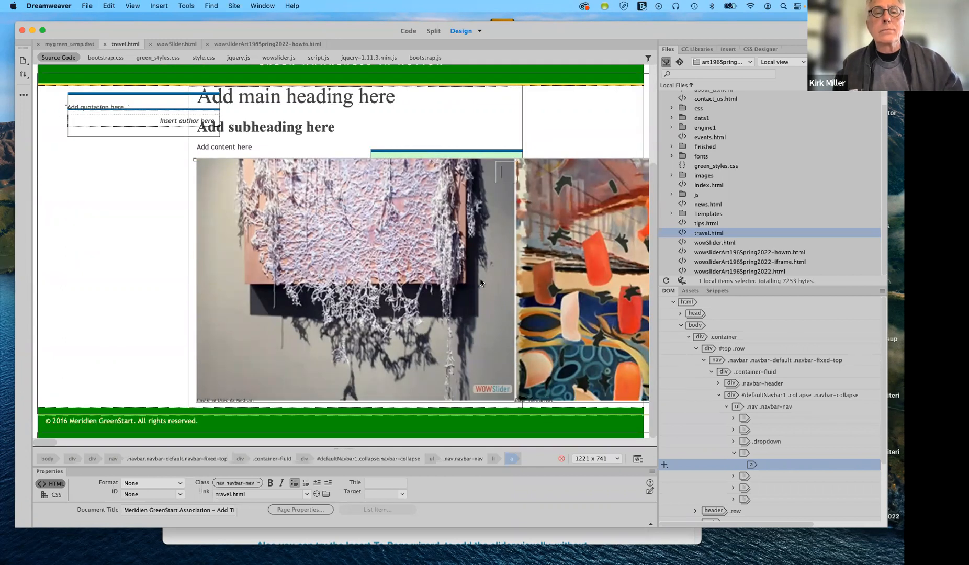
scroll(481, 282, up, 3)
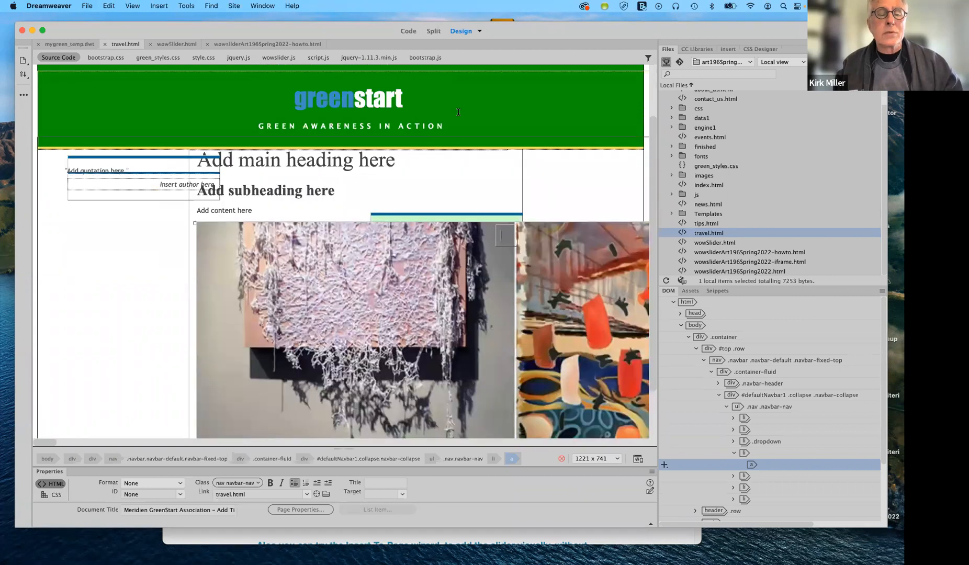
click(479, 31)
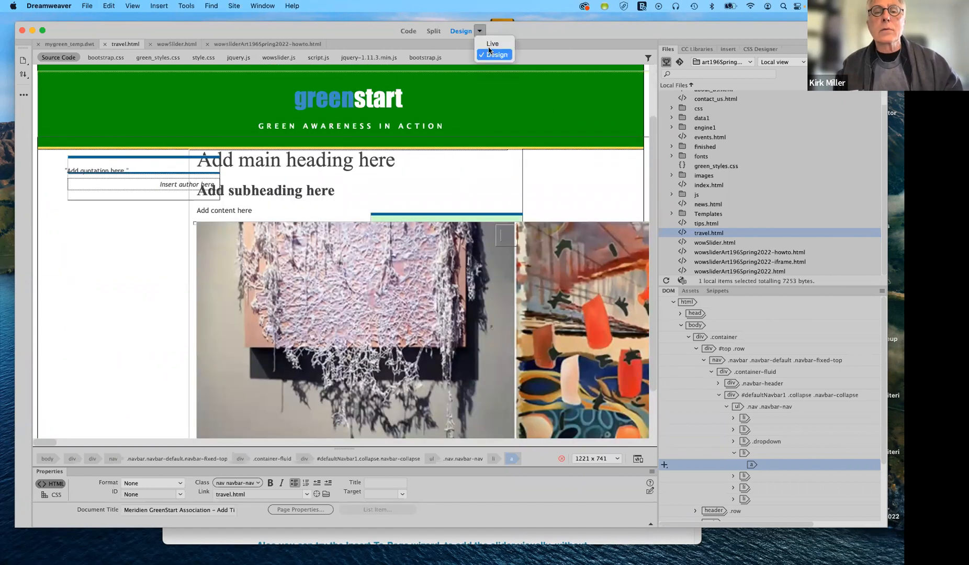
click(491, 44)
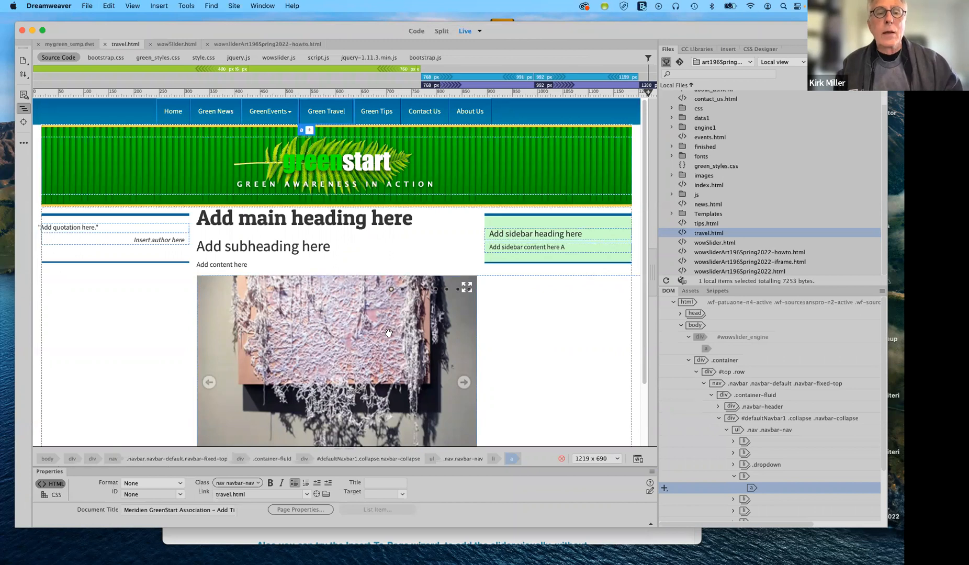
scroll(386, 335, down, 3)
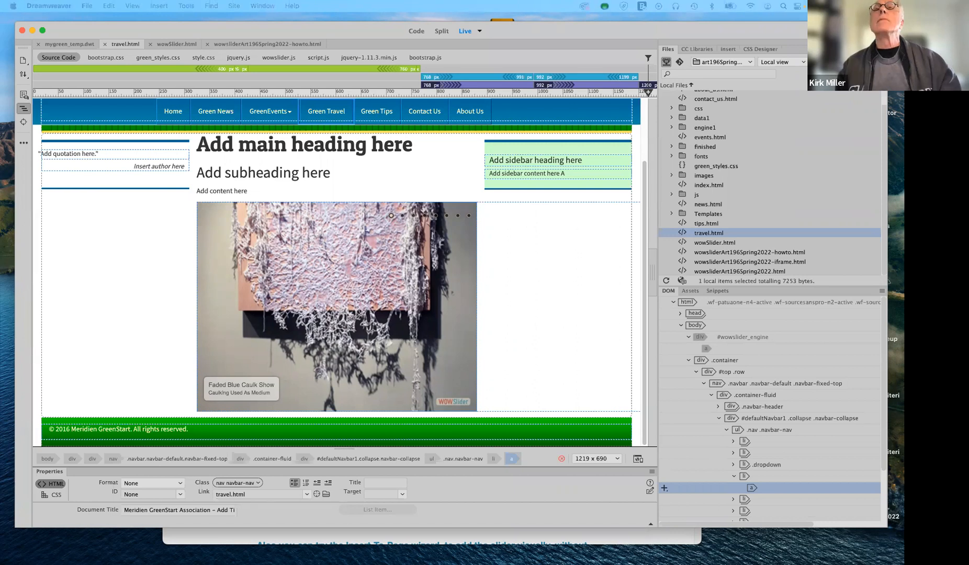
Switch to Firefox and load infinityfree.net in a new tab.
drag(148, 1, 91, 72)
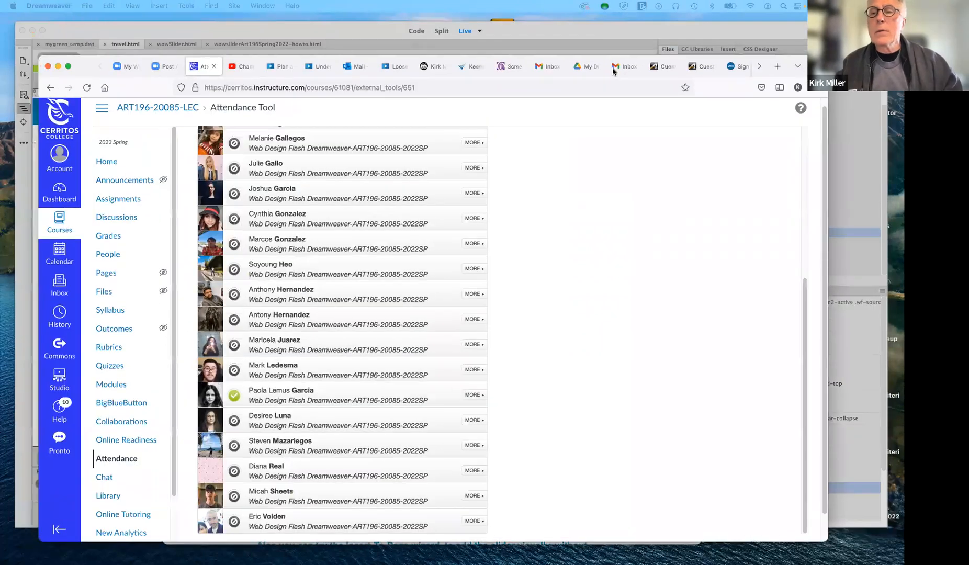
click(777, 66)
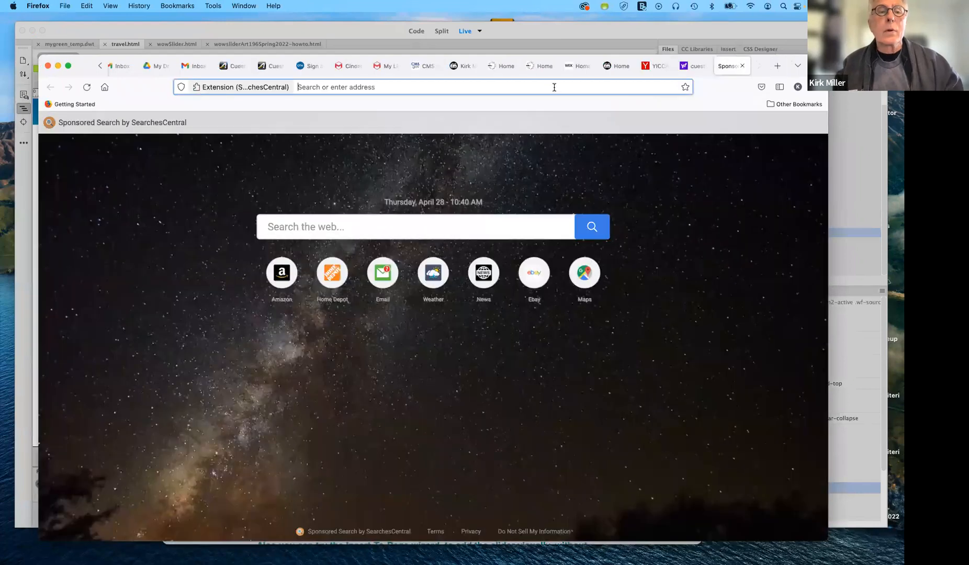
click(554, 87)
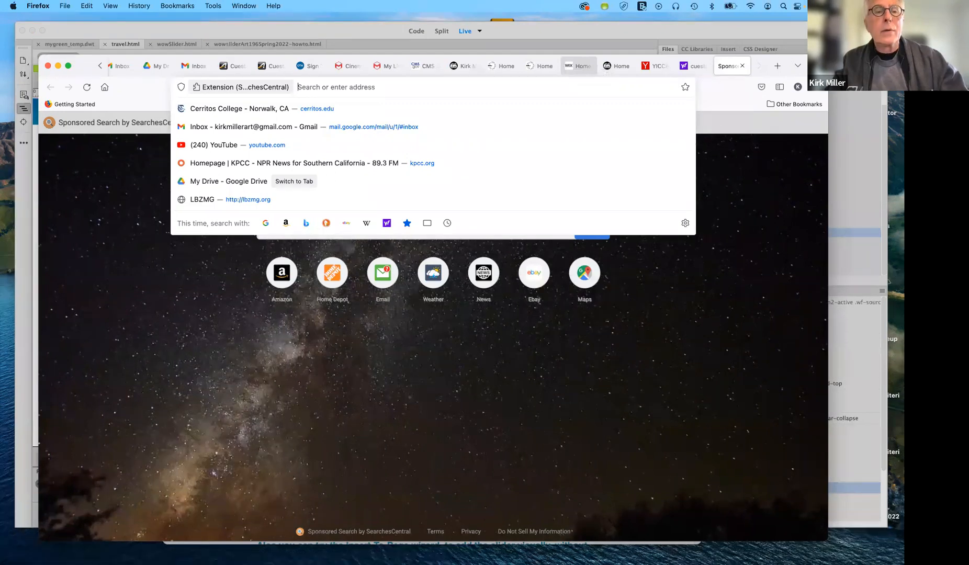
text(infinityfree.net/)
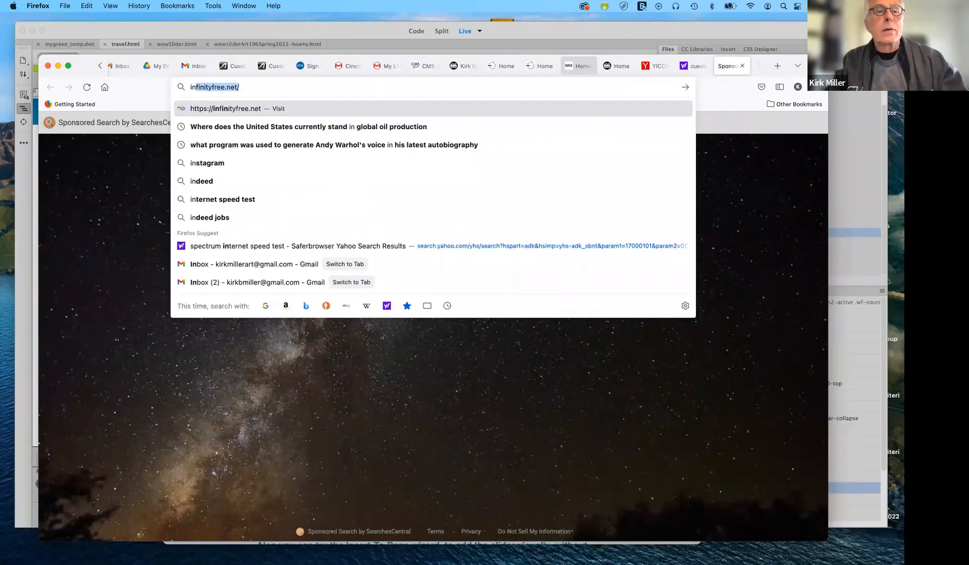
key(Return)
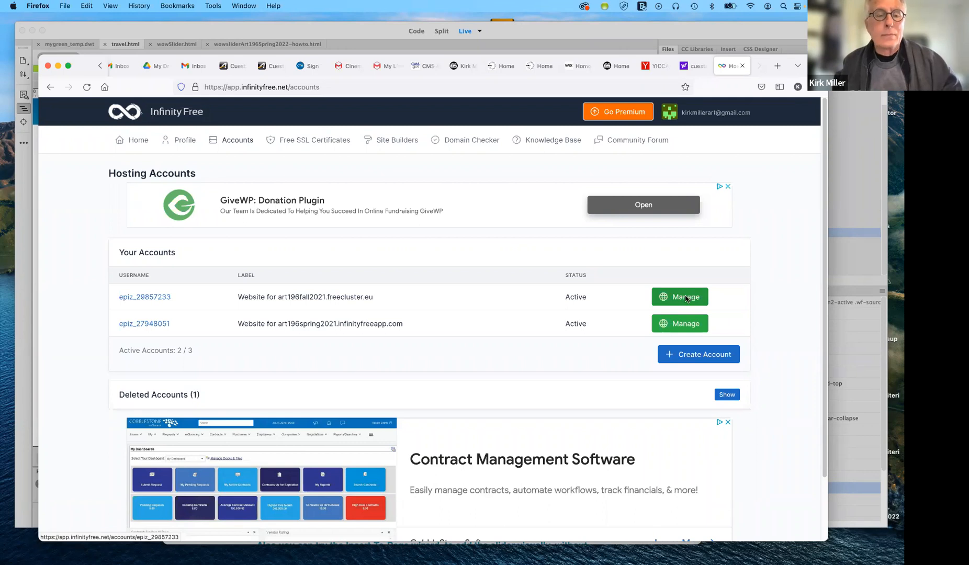
Open the art196fall2021.freecluster.eu hosting account, launch its online file manager, and dismiss the login dialog.
click(686, 297)
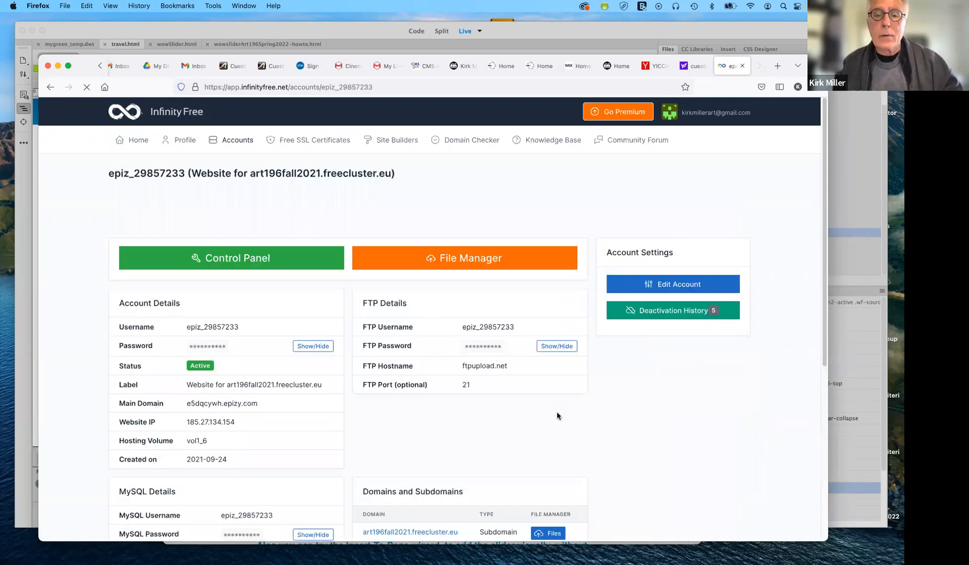
scroll(555, 398, down, 2)
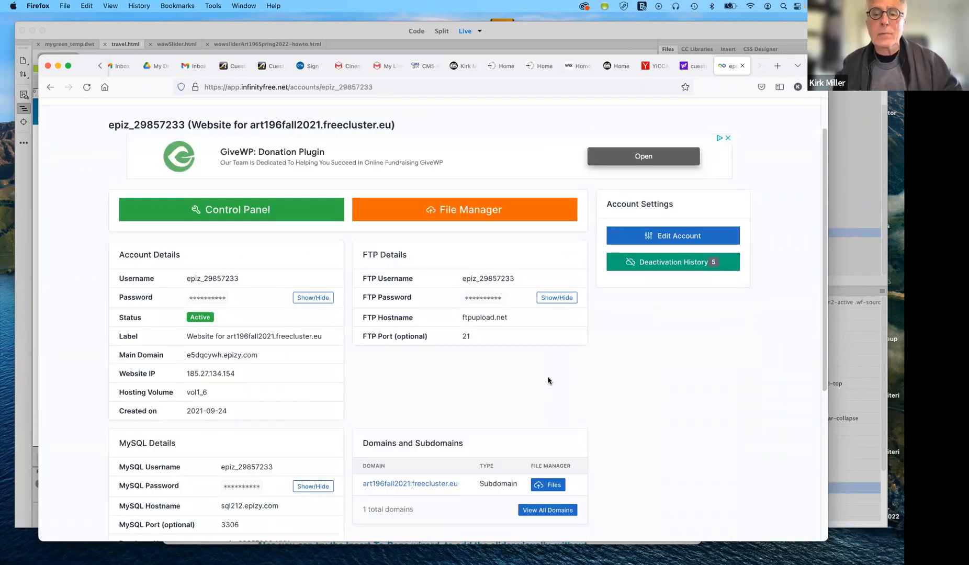
scroll(459, 186, down, 1)
click(460, 187)
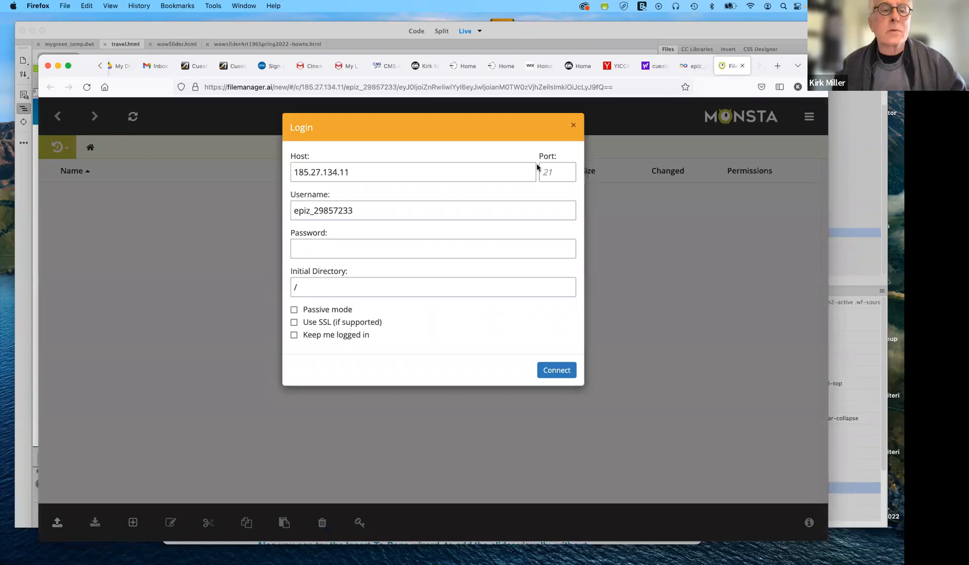
key(Escape)
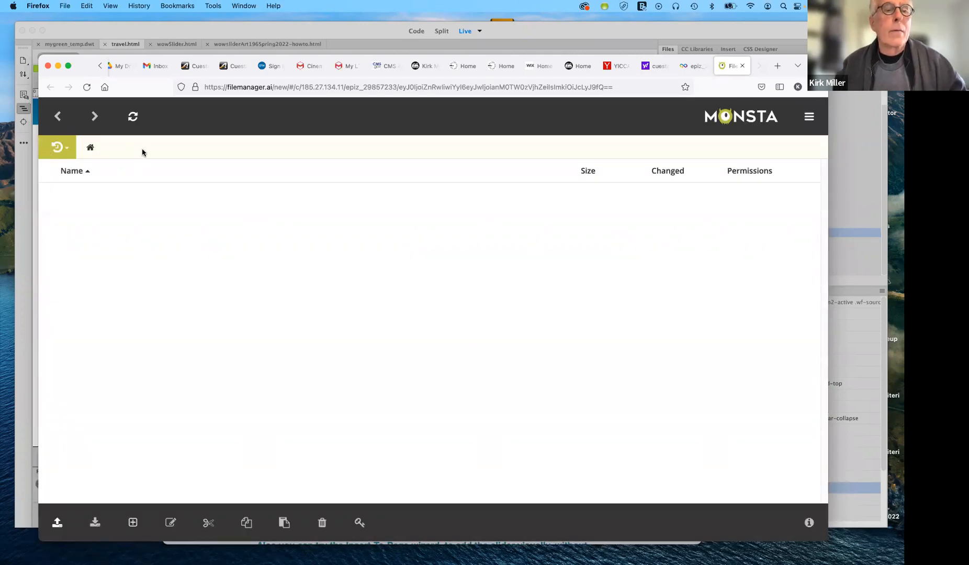
Return to the InfinityFree account page, open the file manager for art196fall2021.freecluster.eu, and review the htdocs file list.
click(690, 67)
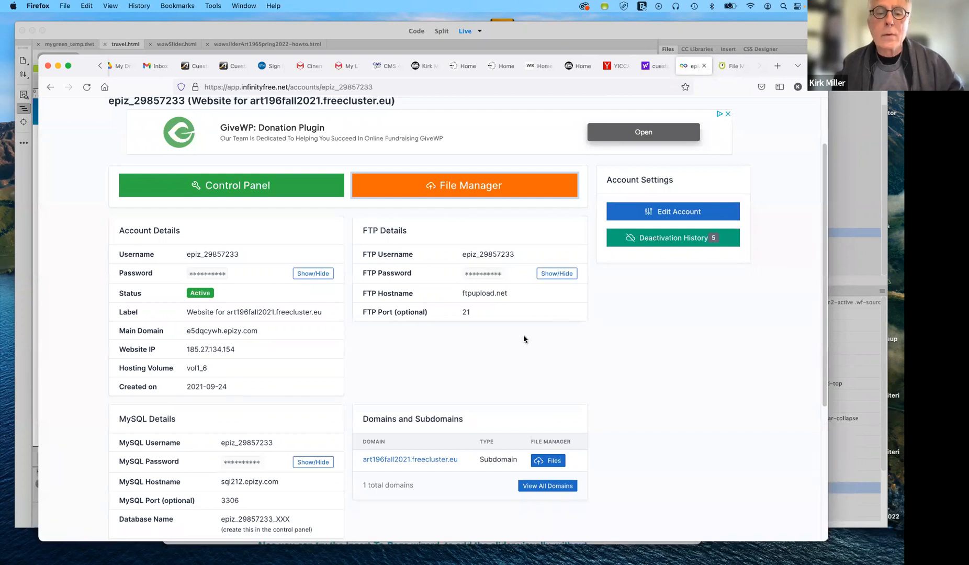
scroll(523, 339, up, 2)
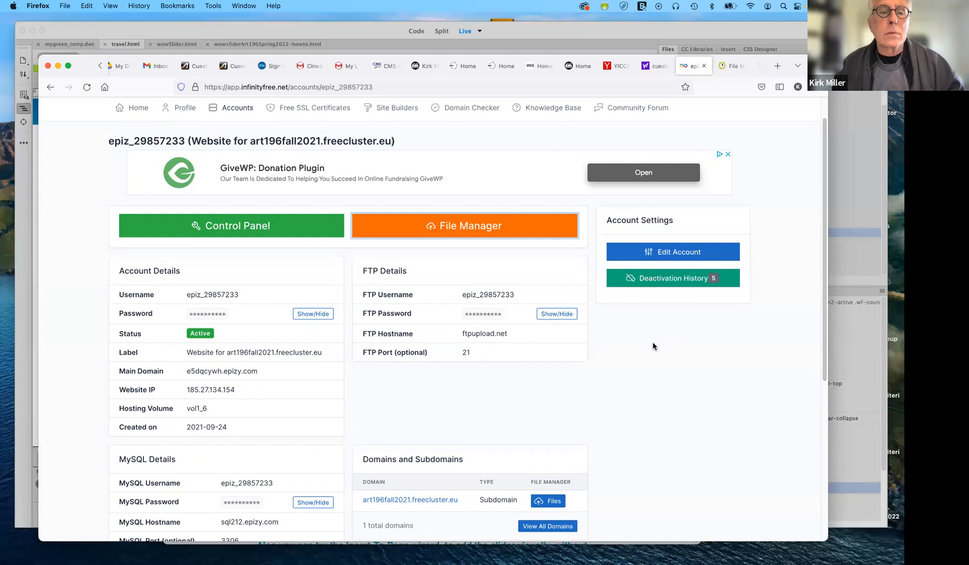
scroll(653, 347, up, 1)
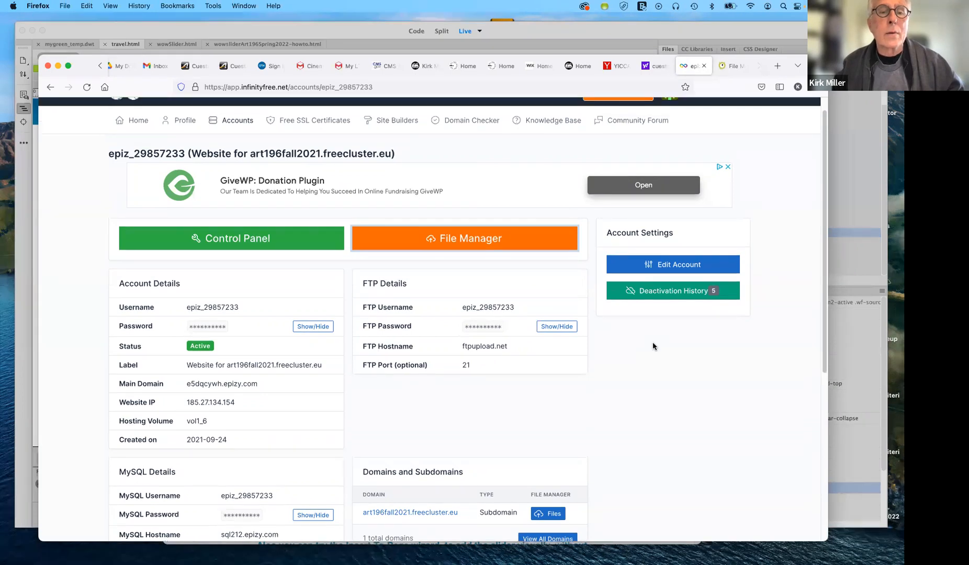
scroll(653, 347, down, 2)
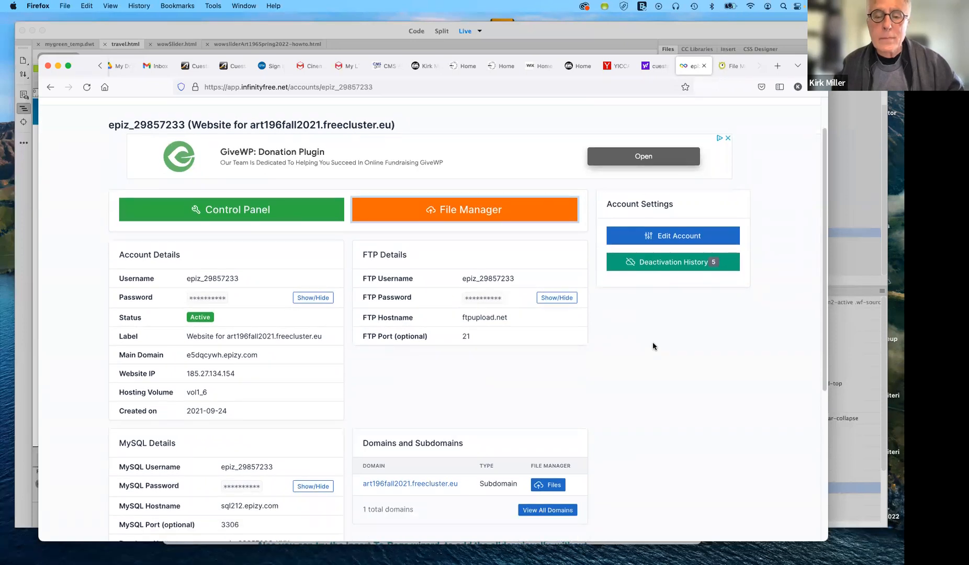
scroll(653, 346, down, 5)
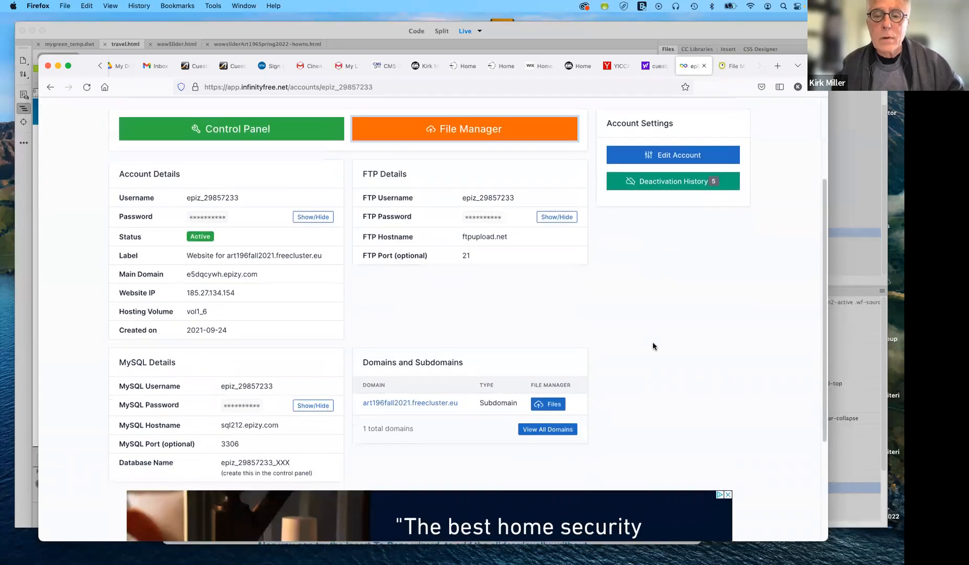
scroll(652, 346, down, 2)
click(548, 373)
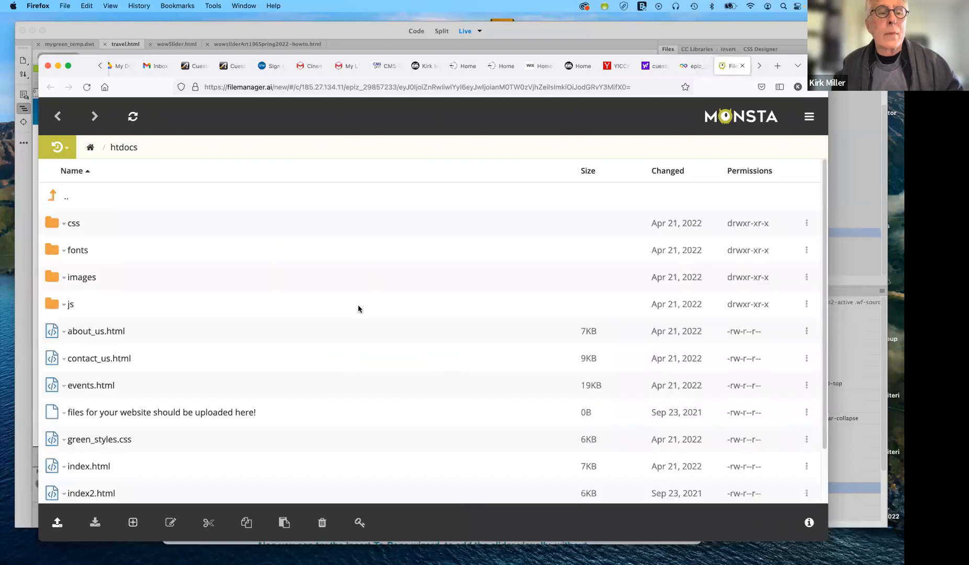
scroll(324, 301, down, 3)
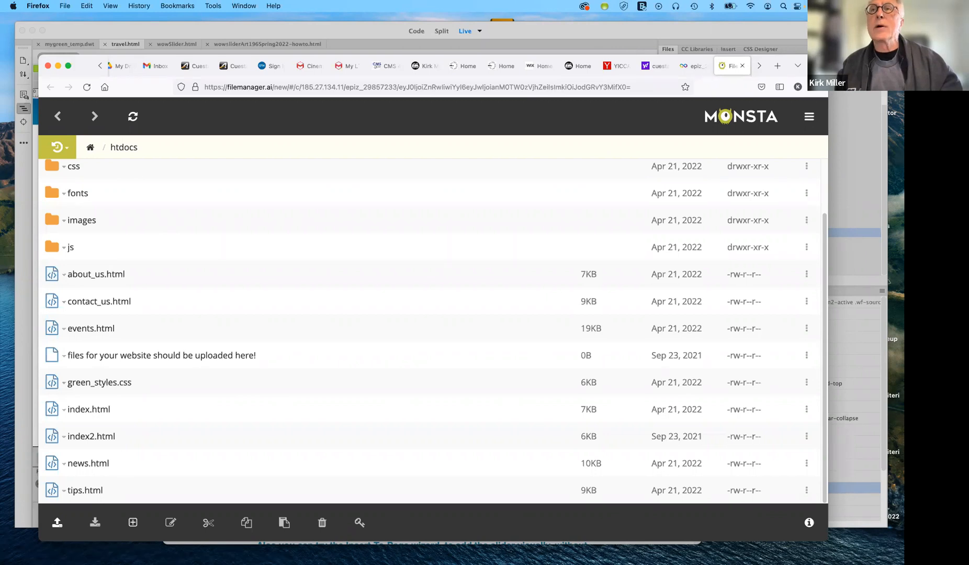
drag(816, 65, 814, 1)
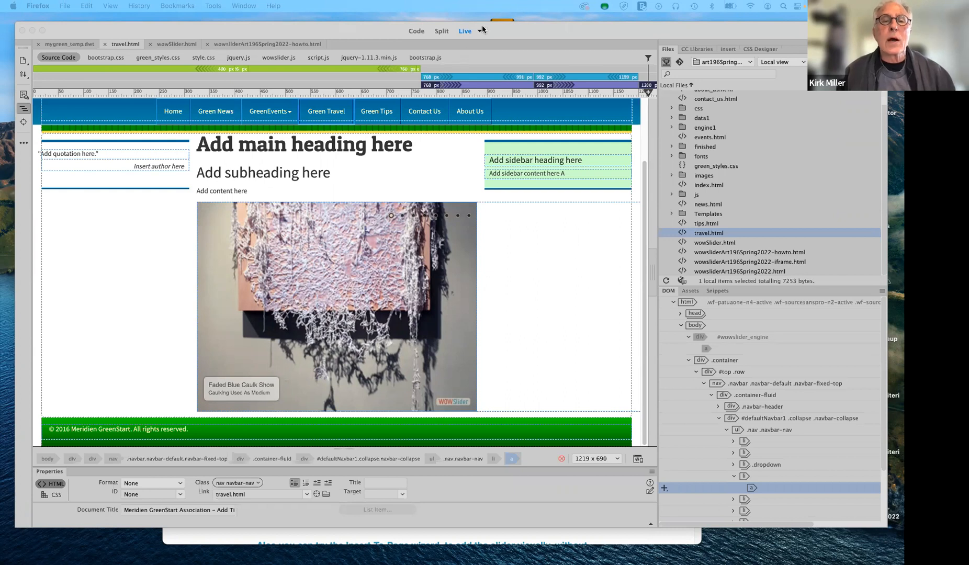
click(495, 27)
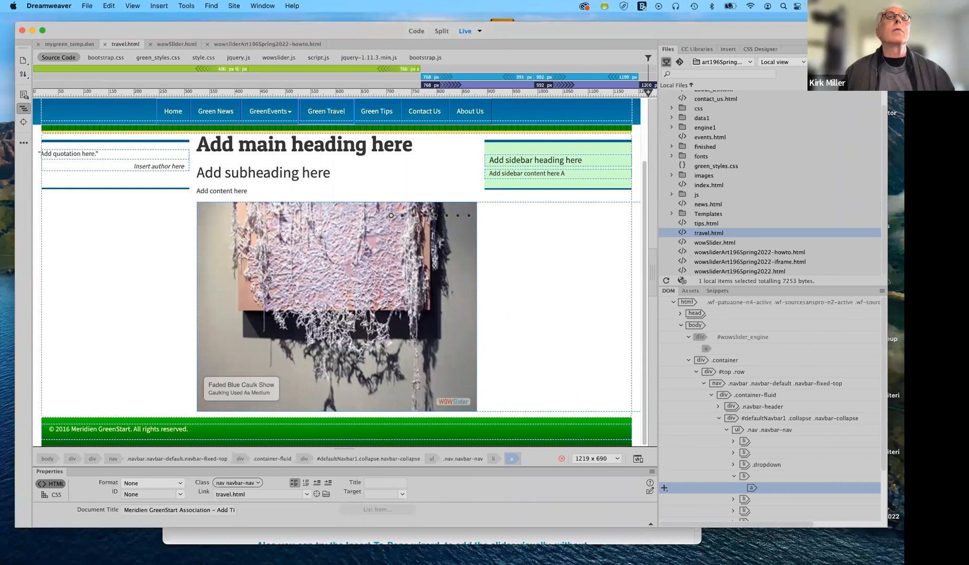
drag(193, 1, 116, 46)
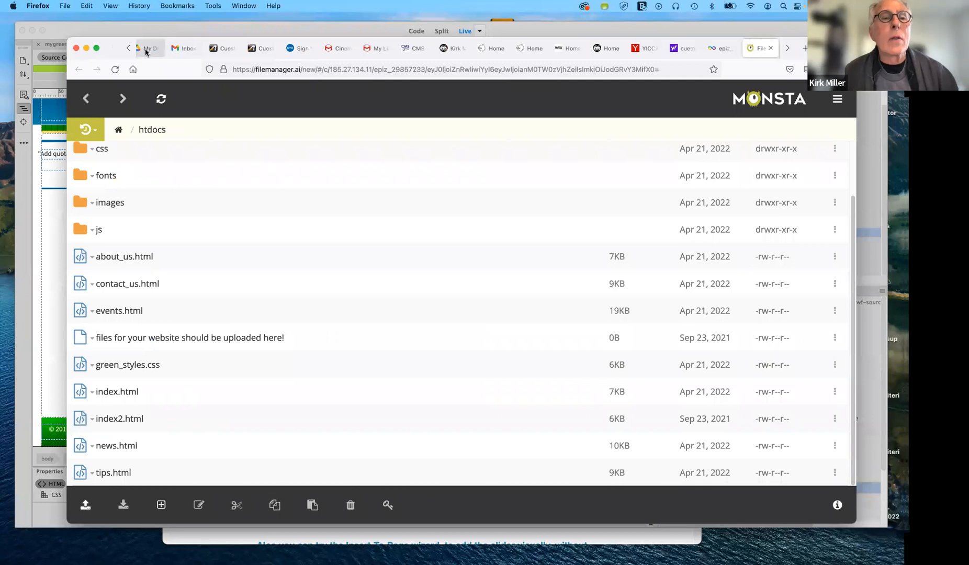
Find the already open kmart66.com page among the browser tabs and open its weekly syllabi page.
click(128, 48)
click(127, 48)
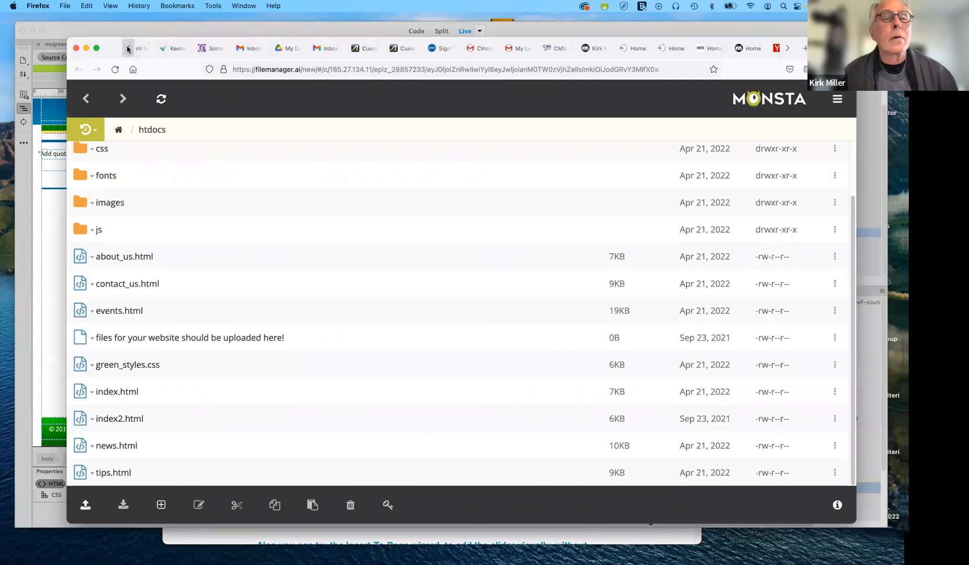
scroll(450, 50, up, 1)
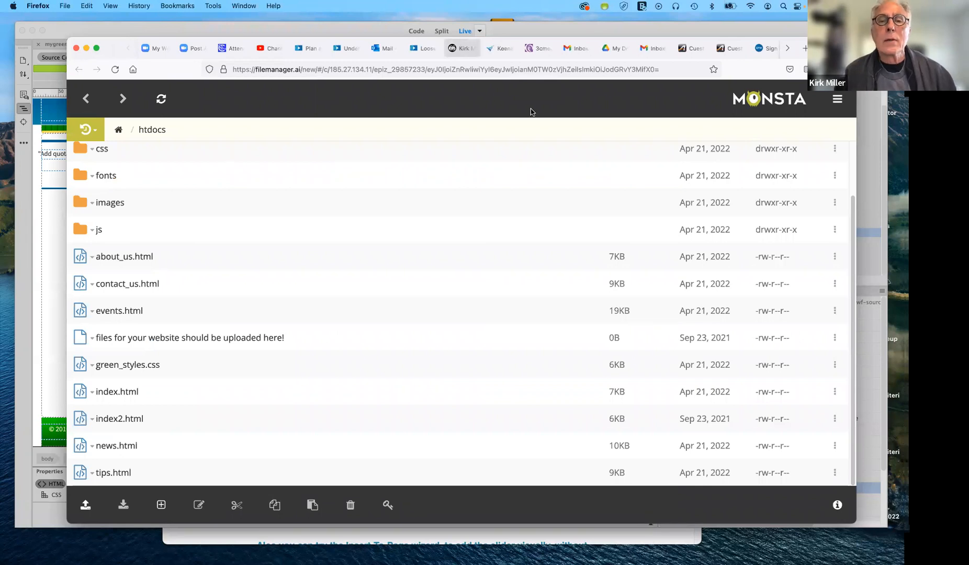
click(453, 49)
mouse_move(563, 103)
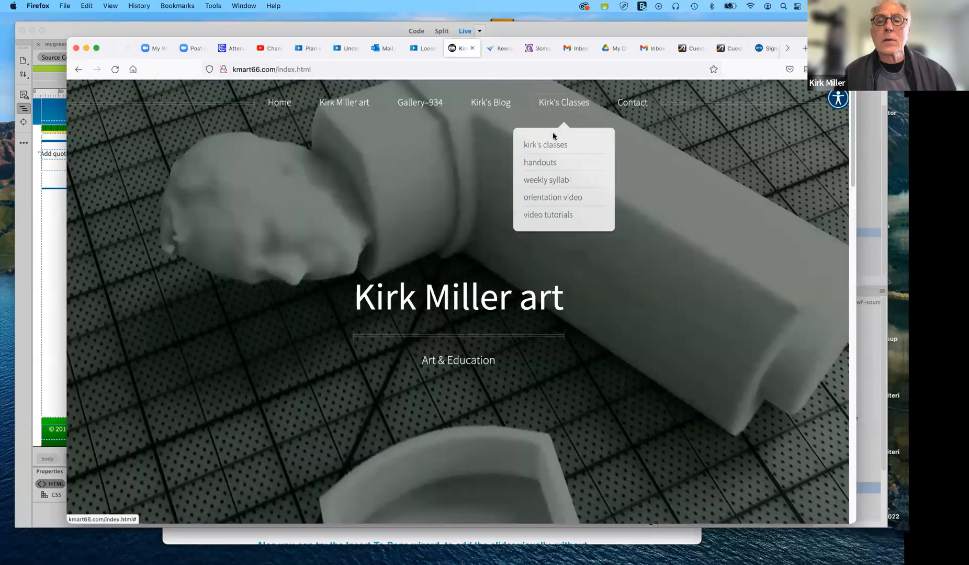
click(548, 180)
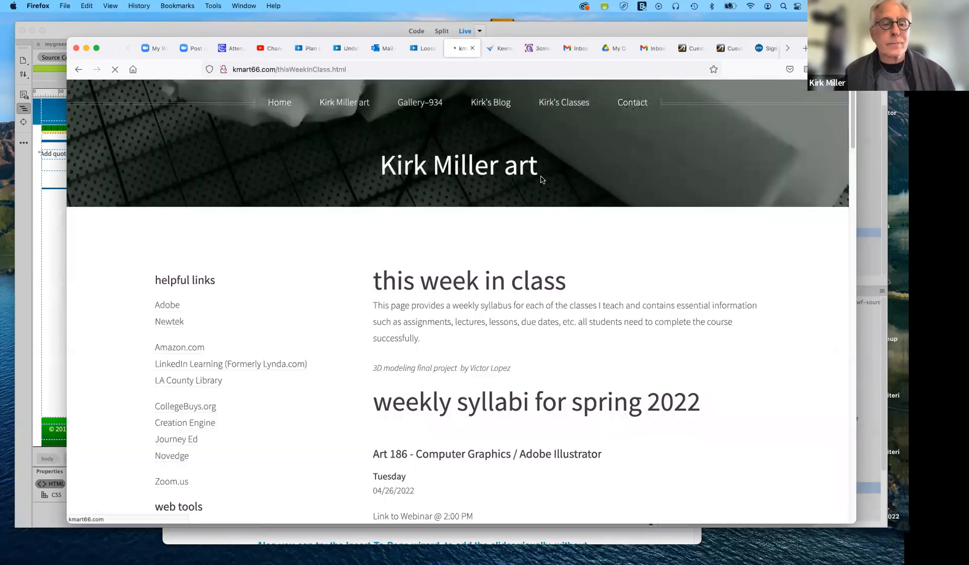
Open the Favicon Generator link from the web tools list and look over the realfavicongenerator.net home page.
scroll(300, 404, down, 3)
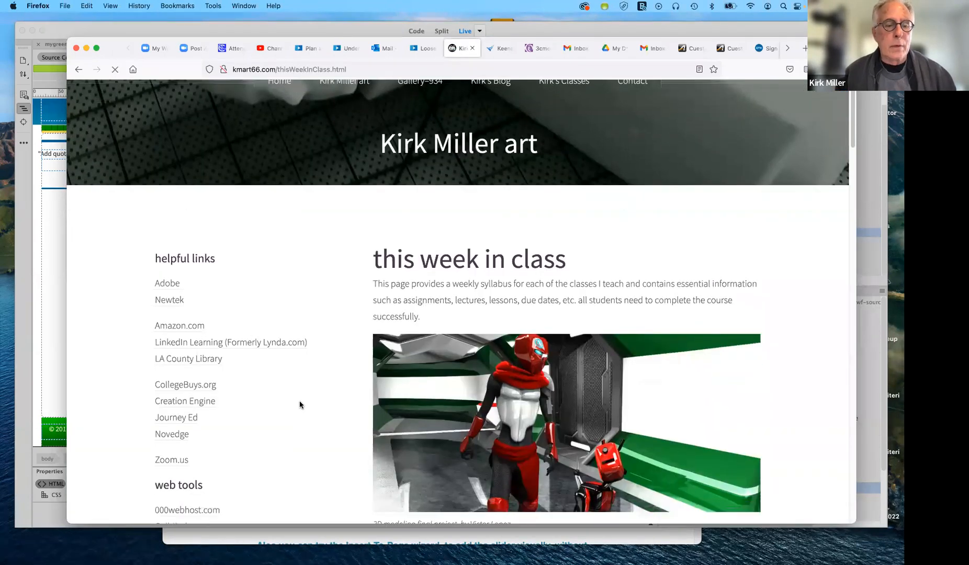
scroll(299, 404, down, 8)
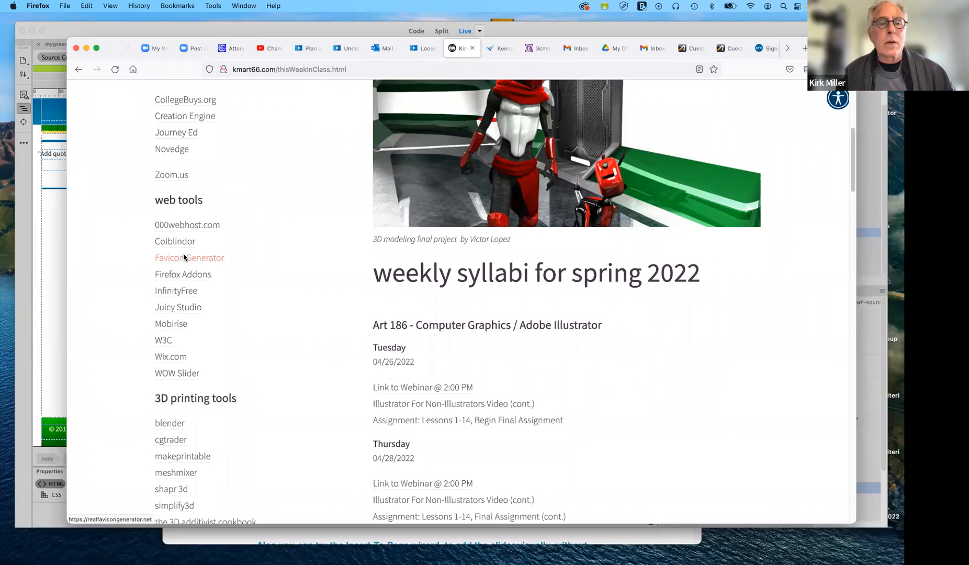
click(184, 257)
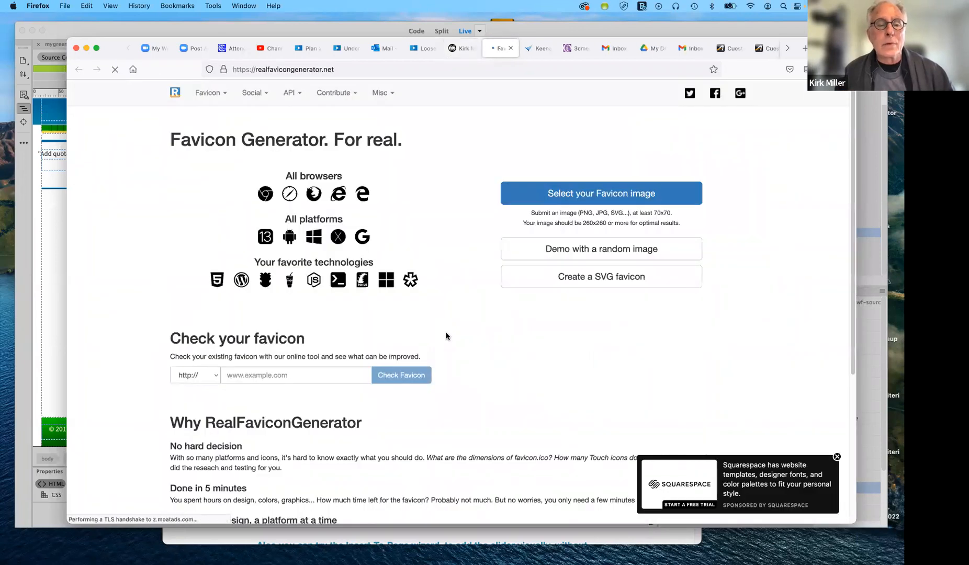
scroll(448, 335, down, 5)
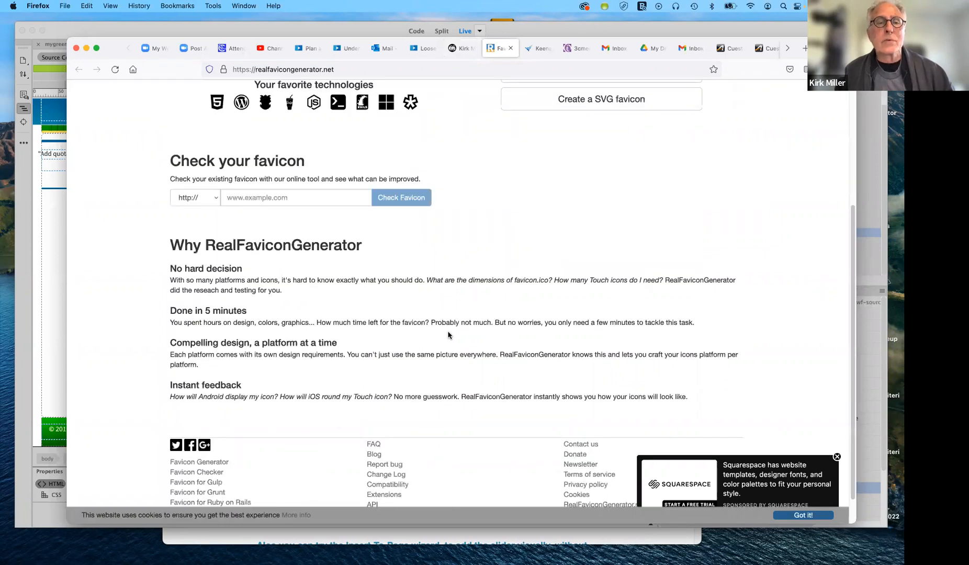
scroll(445, 329, up, 5)
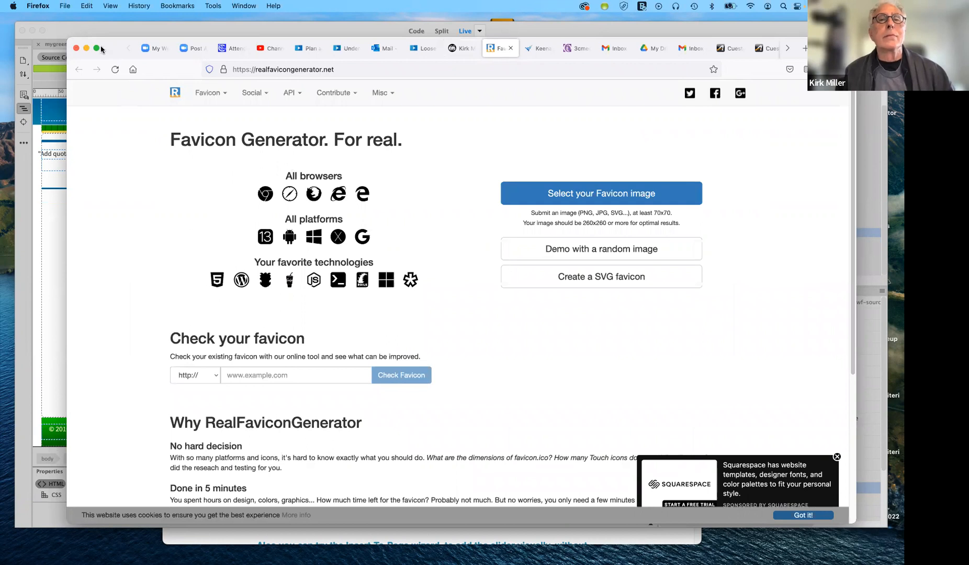
Put the Firefox window away and switch back to travel.html in Dreamweaver.
drag(101, 48, 88, 24)
click(74, 24)
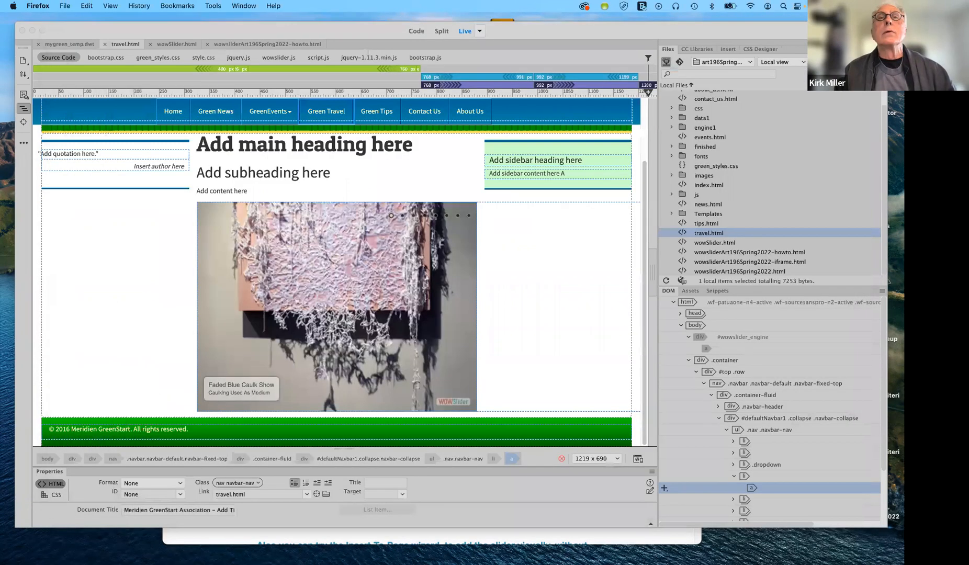
key(ctrl+Up)
click(434, 415)
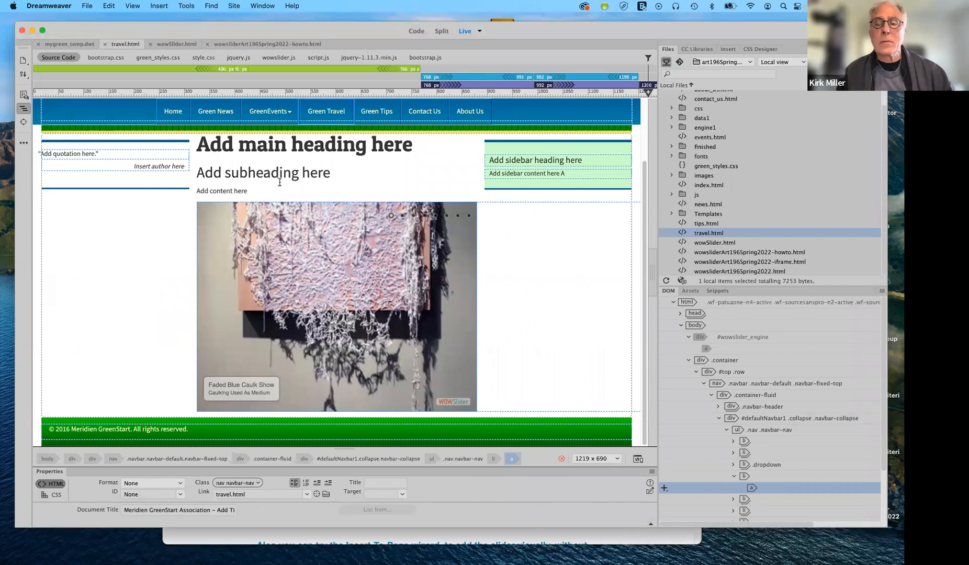
mouse_move(351, 230)
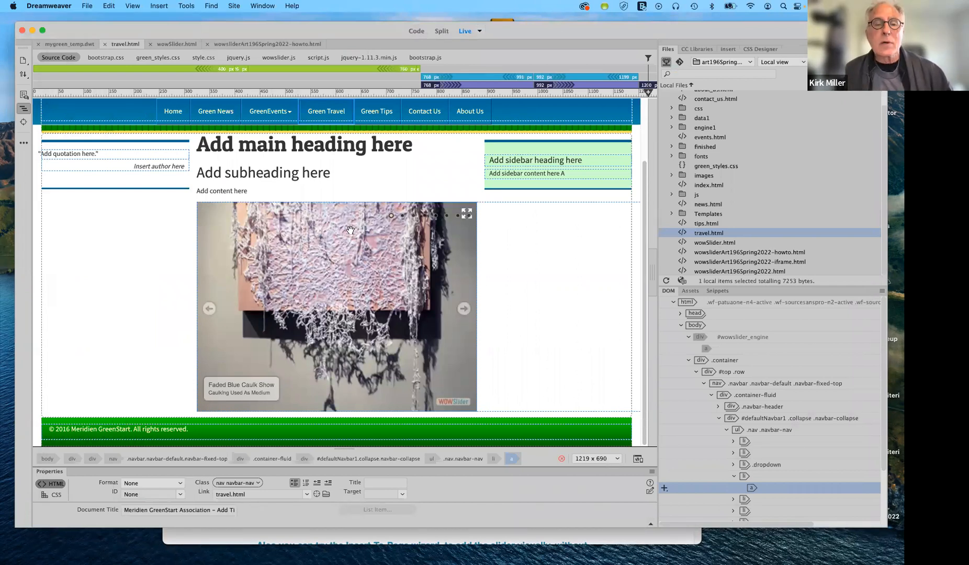